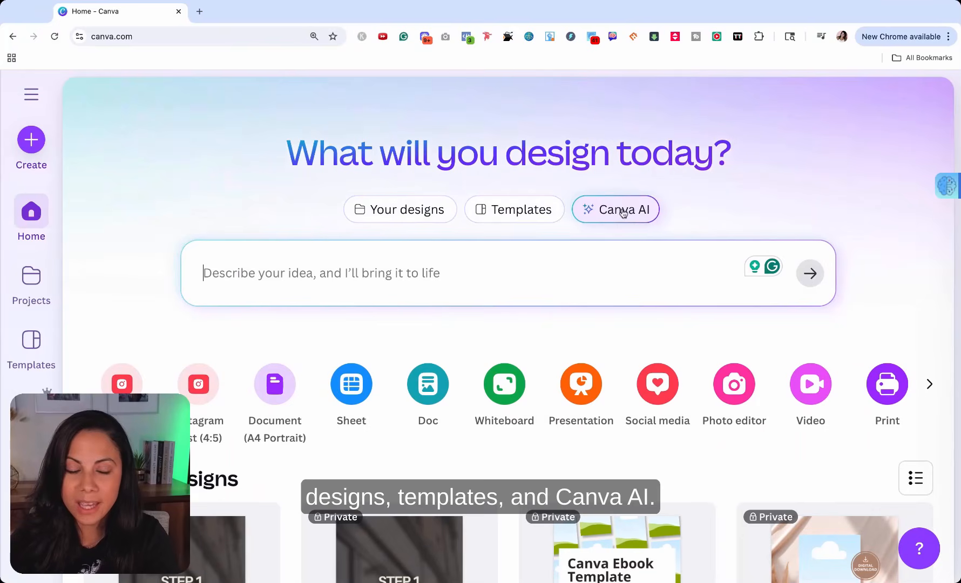
- Set up Canva AI to create an image in the Vector style with a 3:4 aspect ratio
left_click(600, 211)
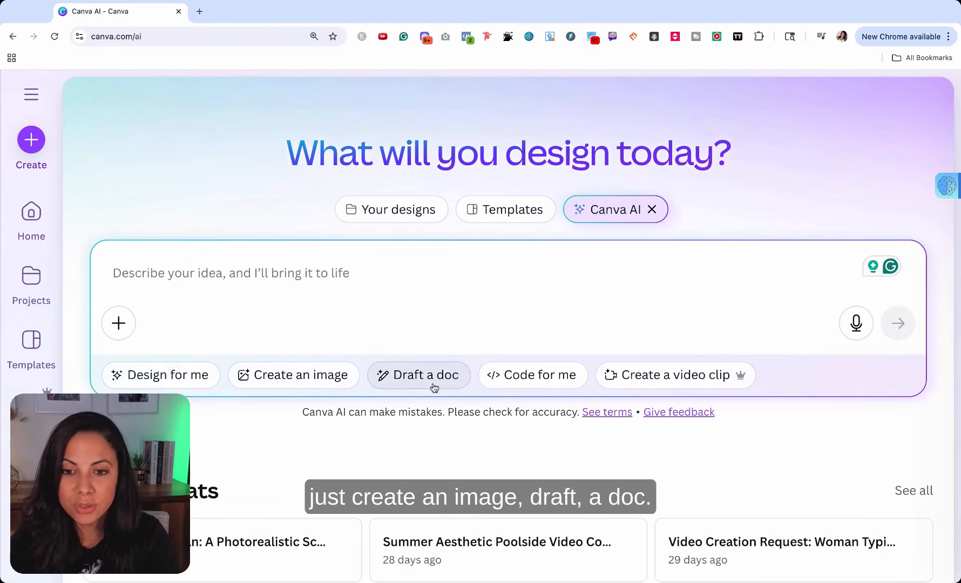
left_click(296, 379)
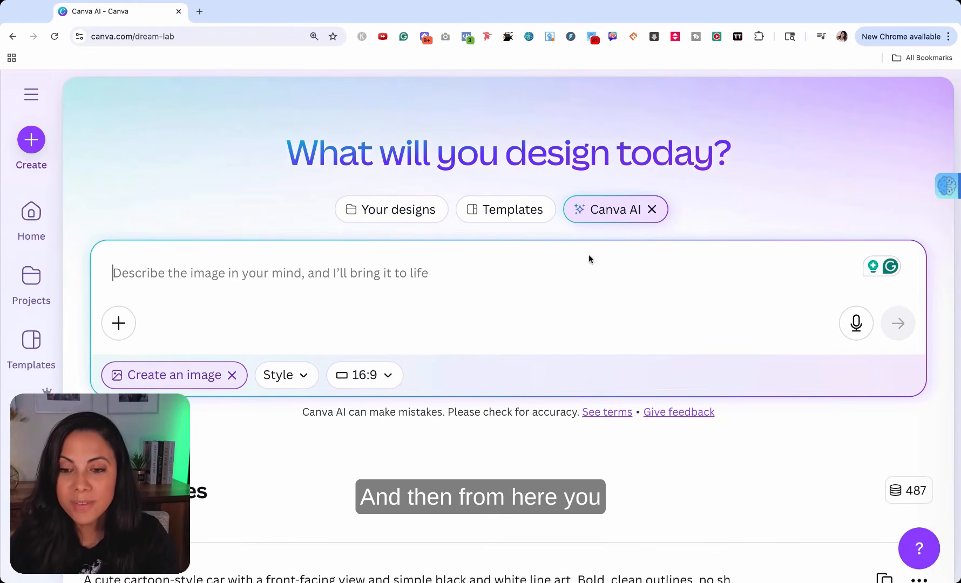
left_click(301, 386)
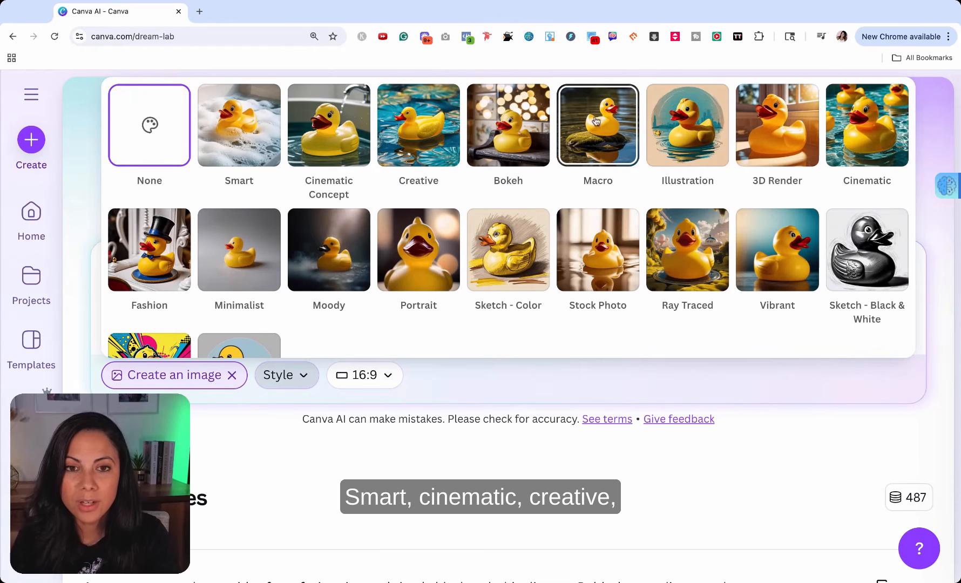
scroll(596, 204, "down", 2)
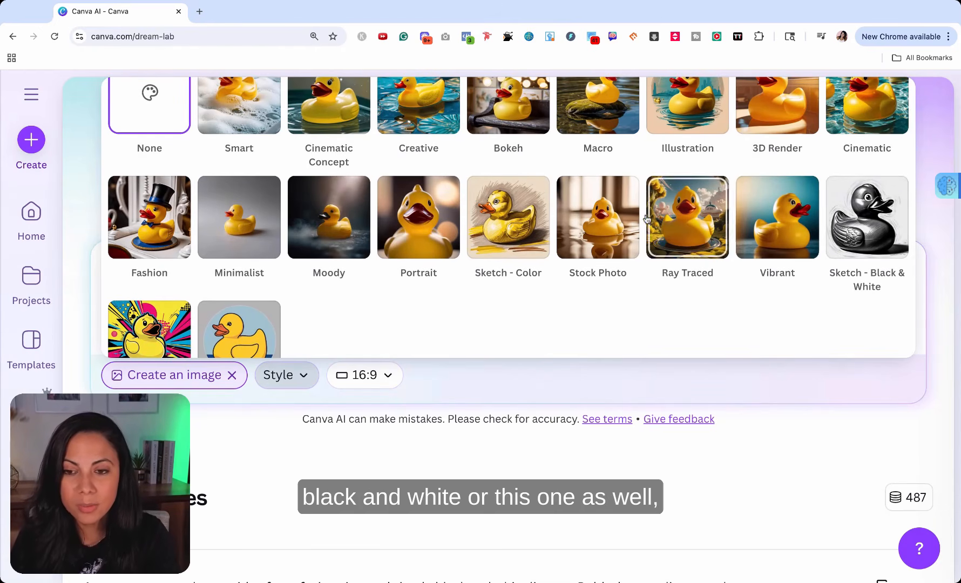
left_click(260, 322)
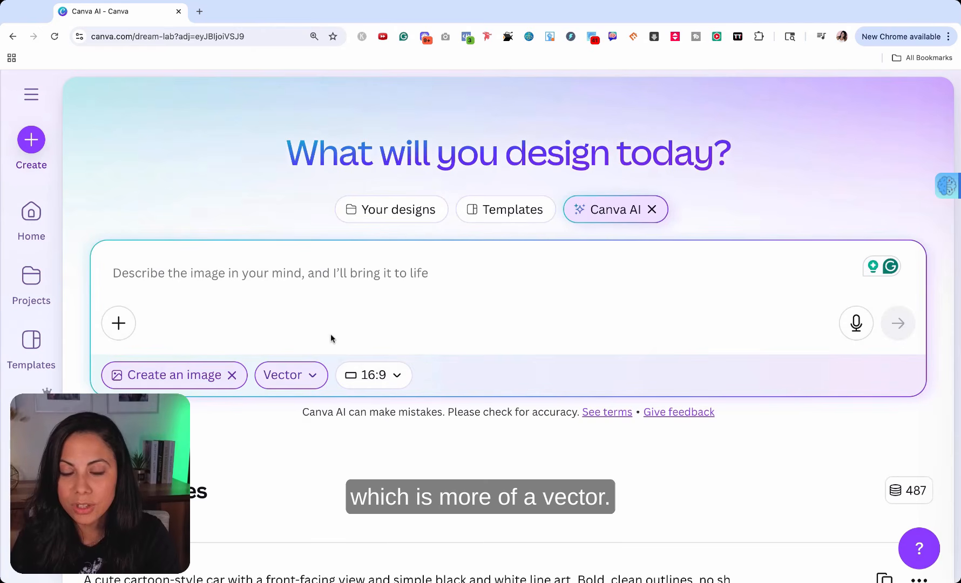
left_click(404, 381)
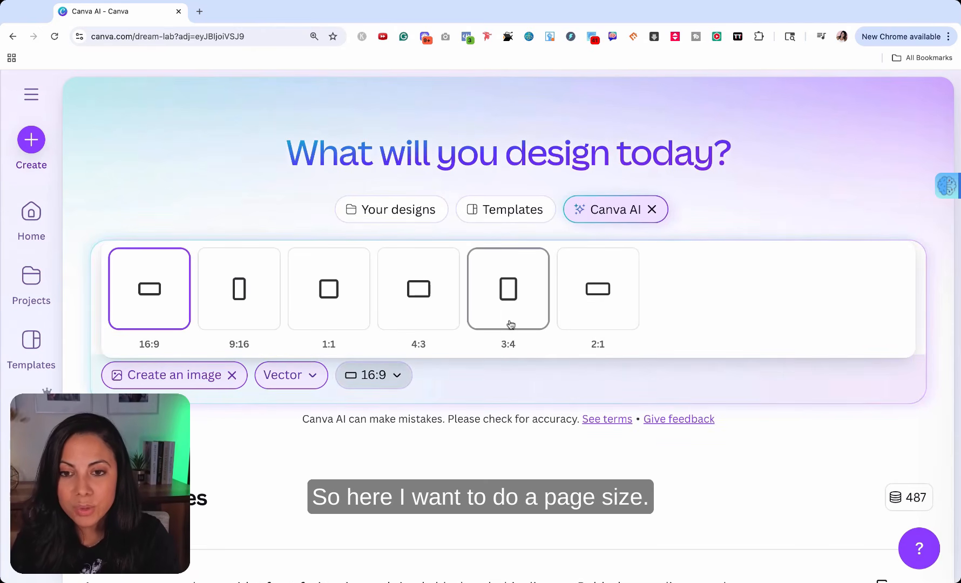
left_click(517, 290)
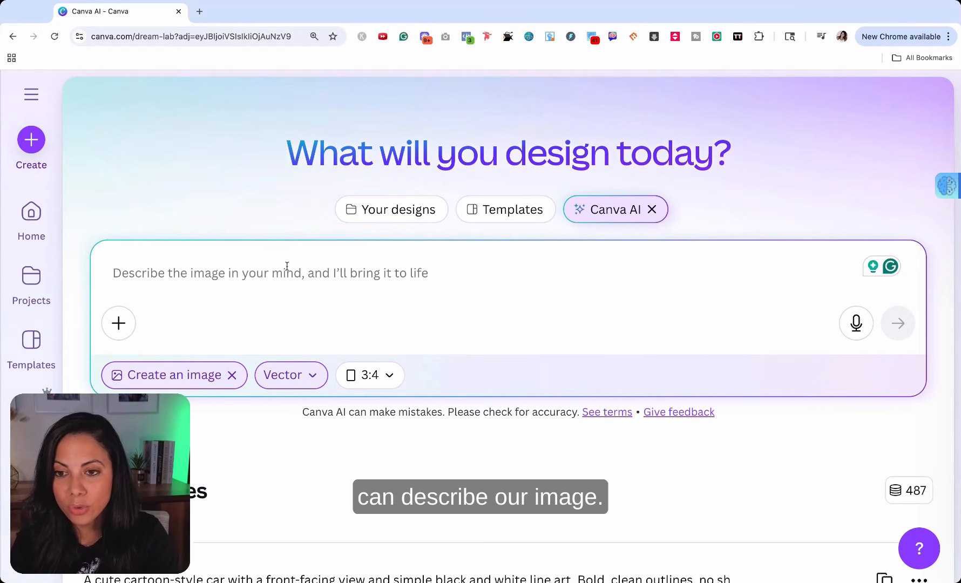
- Generate images: "A cute cartoon-style apple with a front-facing view and simple black and white line art. Bold, clean outlines, no shading, designed for a children's coloring book."
type("A cute cartoon-style apple with a front-facing view and simple black and white line art. Bold, clean outlines, no shading, designed for a children’s coloring book.")
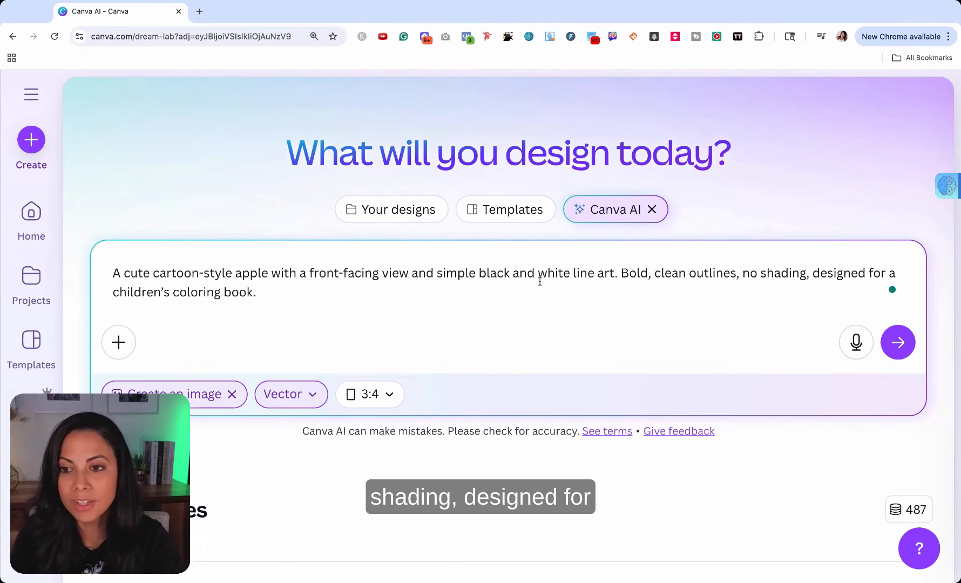
left_click(887, 330)
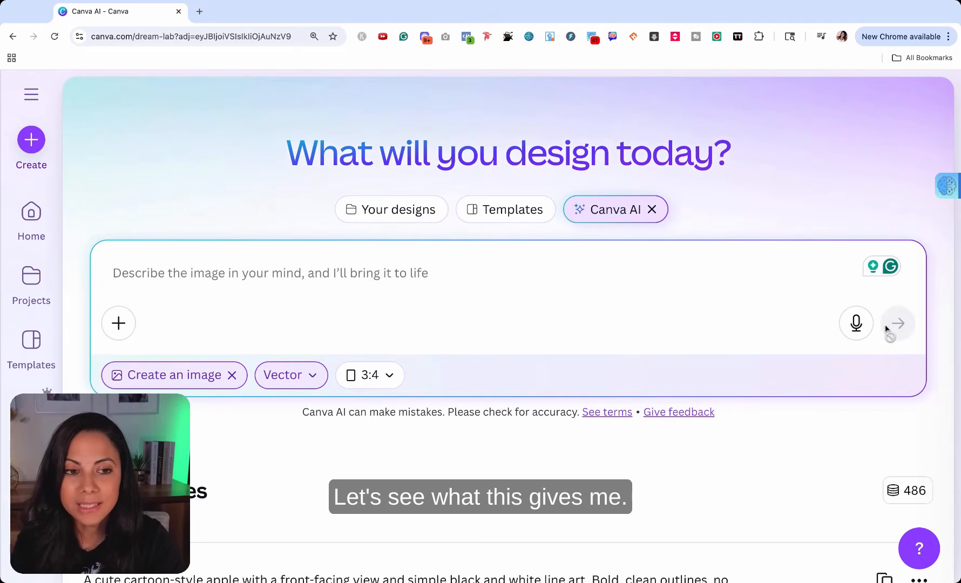
scroll(590, 544, "down", 5)
scroll(590, 544, "down", 2)
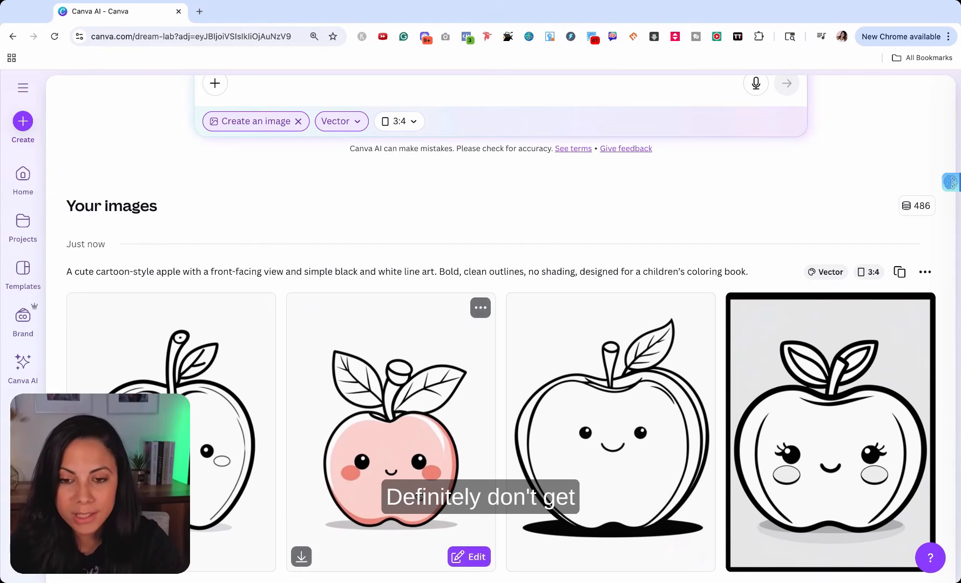
- Reuse the same apple prompt to generate another set of images and review the new variations
scroll(677, 450, "up", 3)
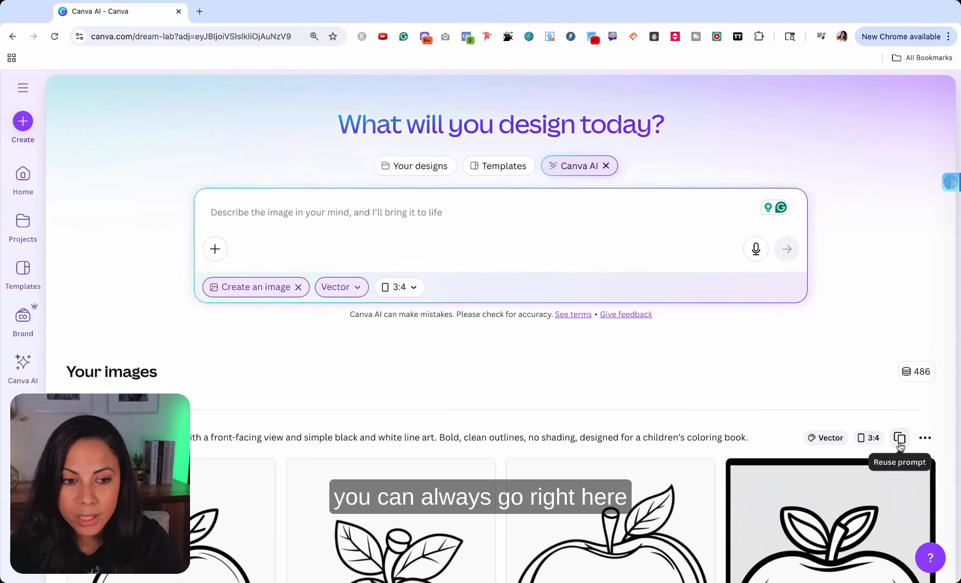
left_click(899, 438)
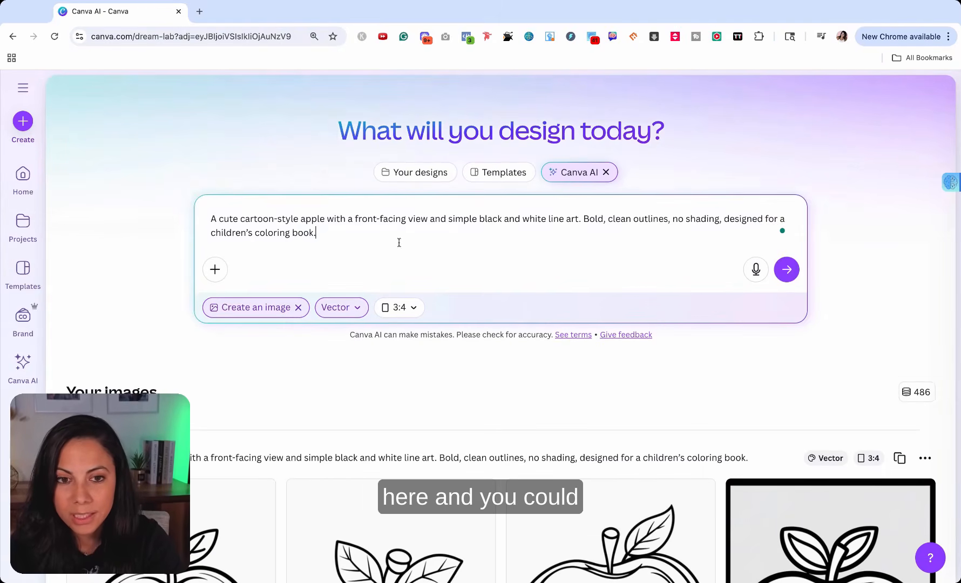
left_click(782, 274)
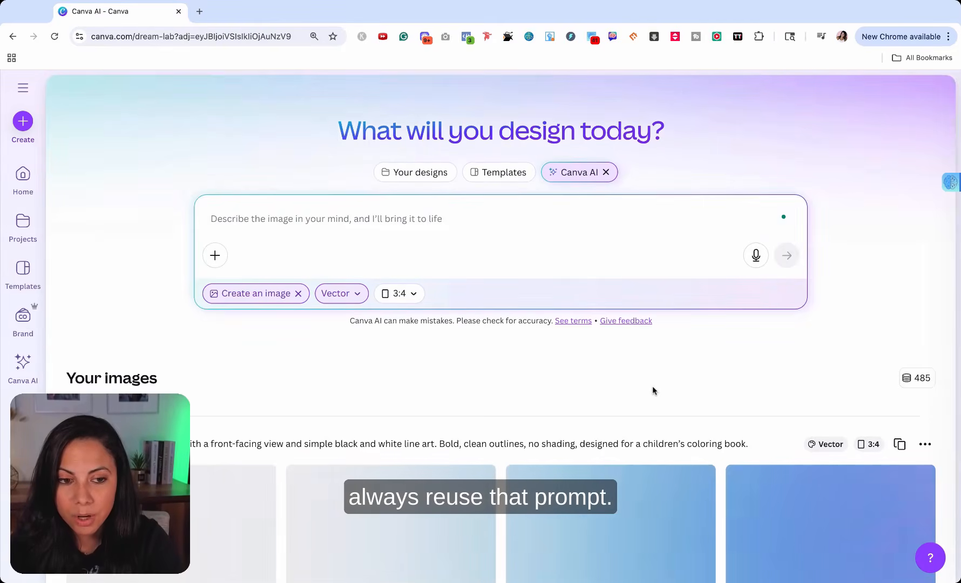
scroll(791, 435, "down", 3)
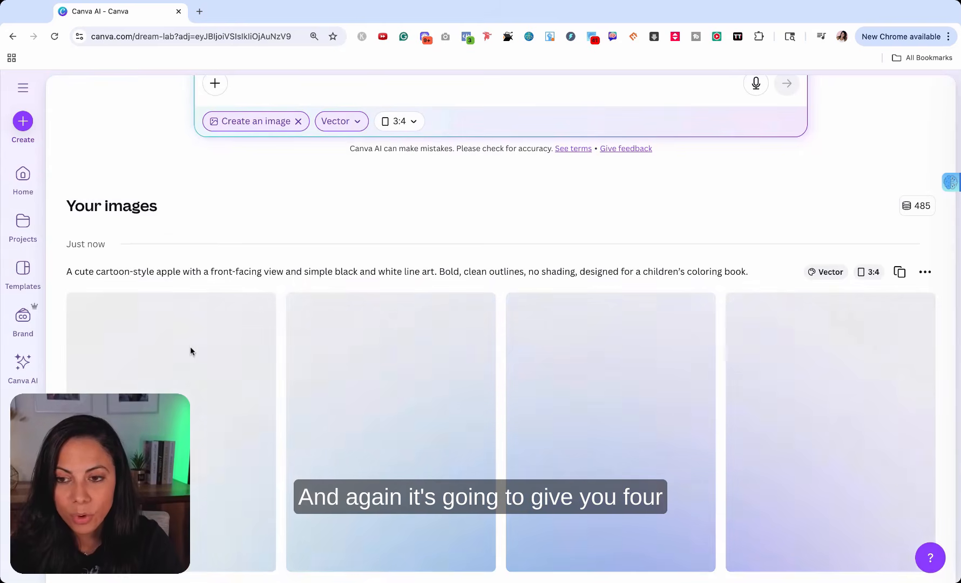
scroll(526, 407, "down", 2)
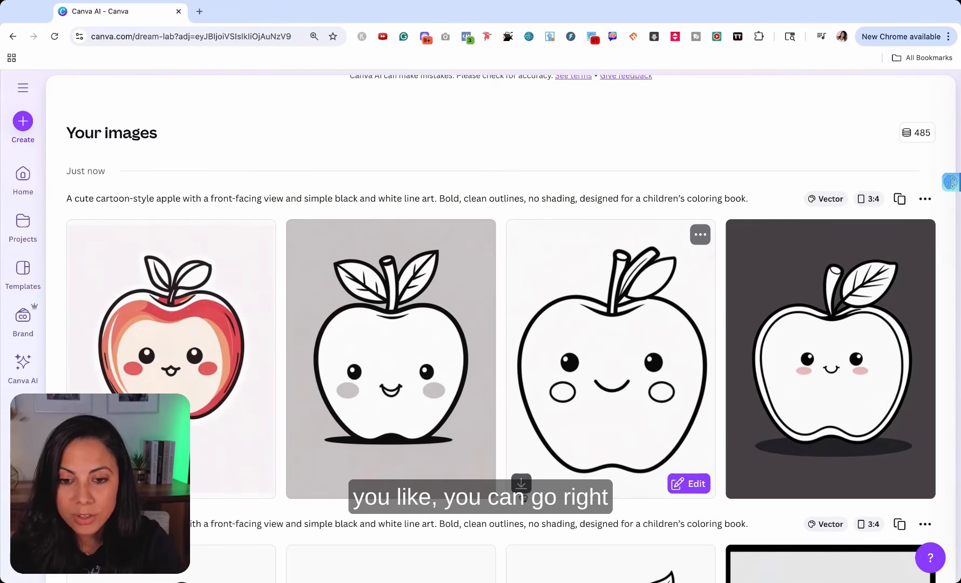
- Open the third new apple, with the plain black outline on white, in the editor and shrink it in the middle of the page
left_click(684, 488)
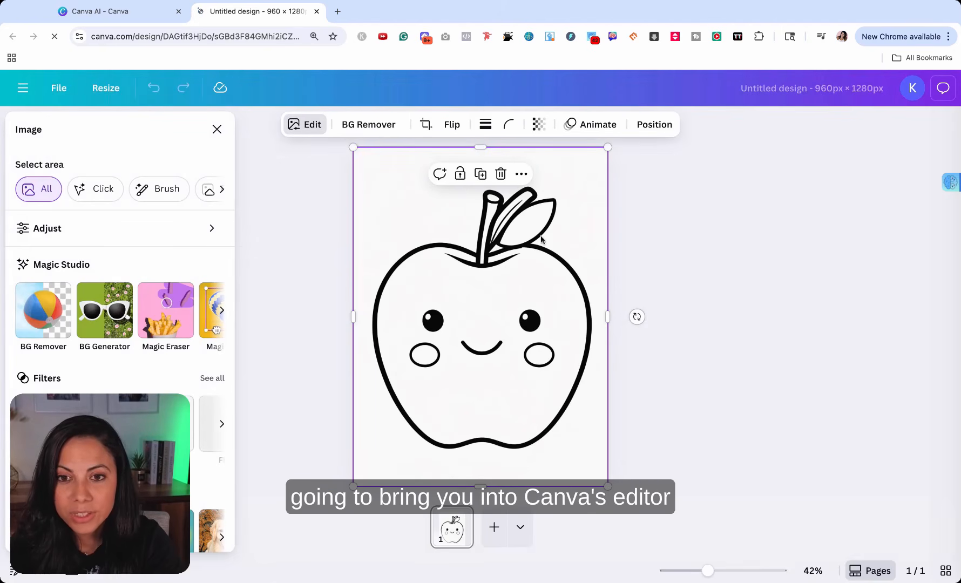
left_click(217, 130)
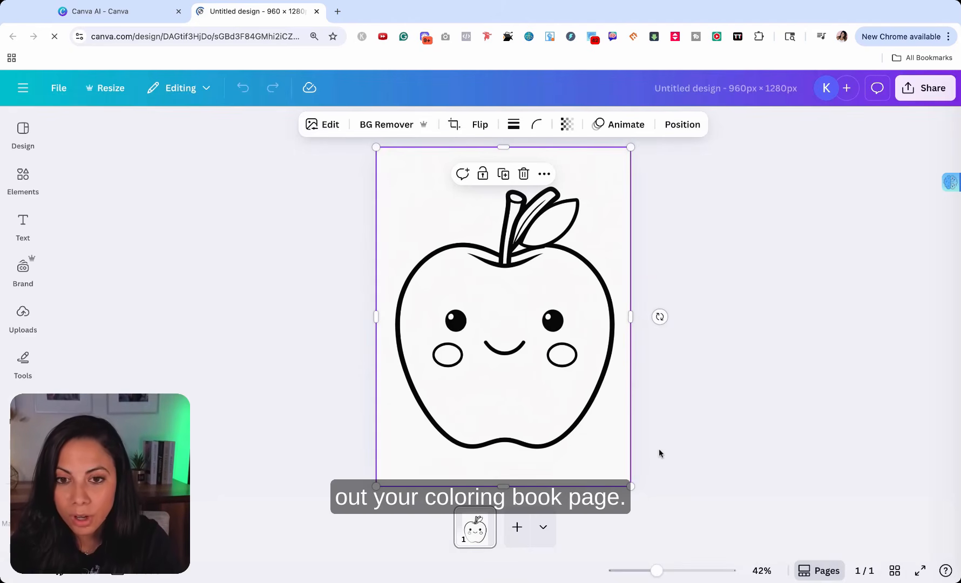
left_click_drag(630, 485, 571, 407)
left_click_drag(474, 244, 504, 292)
- Remove the apple image's background and move the apple slightly lower to leave room above it
left_click(385, 125)
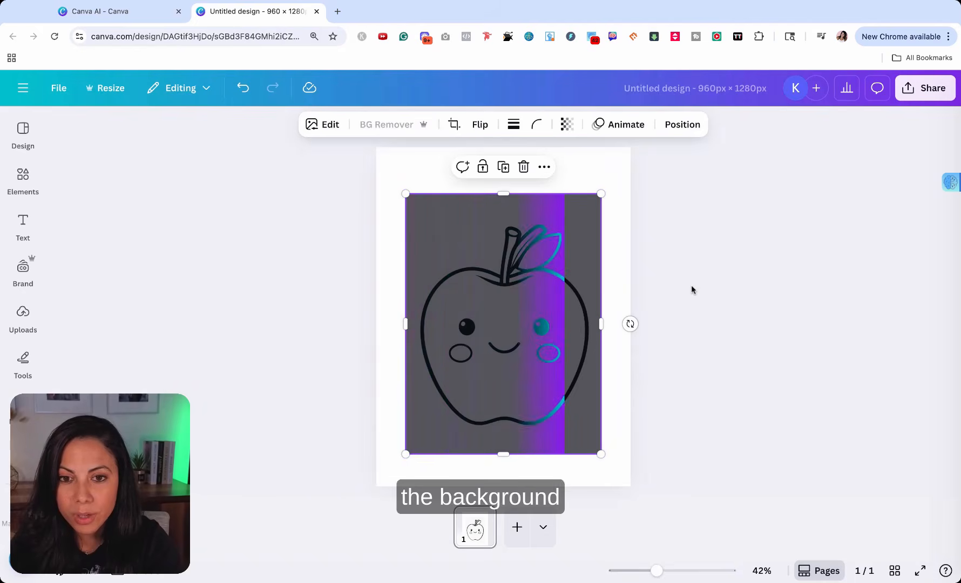
left_click(415, 183)
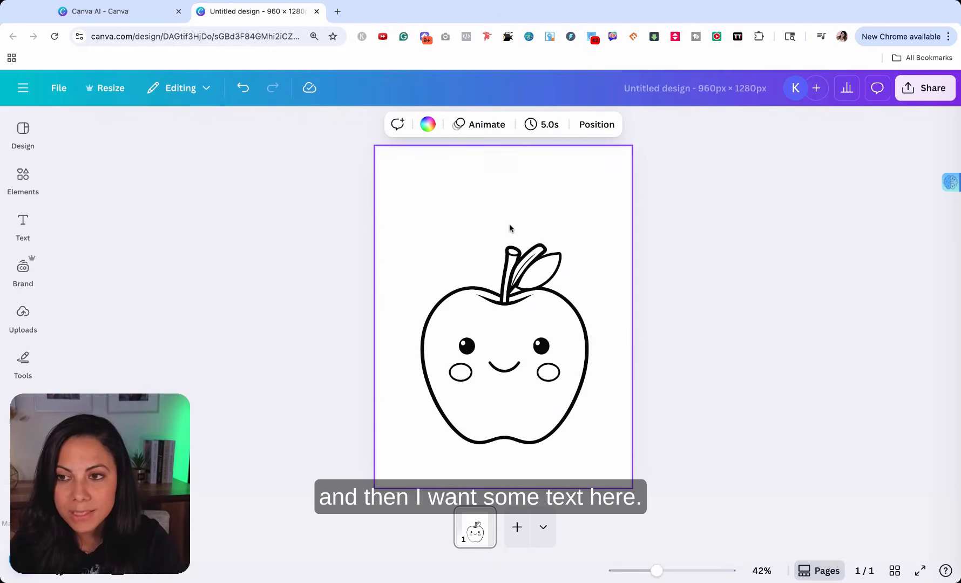
- Add a default heading text to the page and move it into the empty space above the apple
left_click(23, 222)
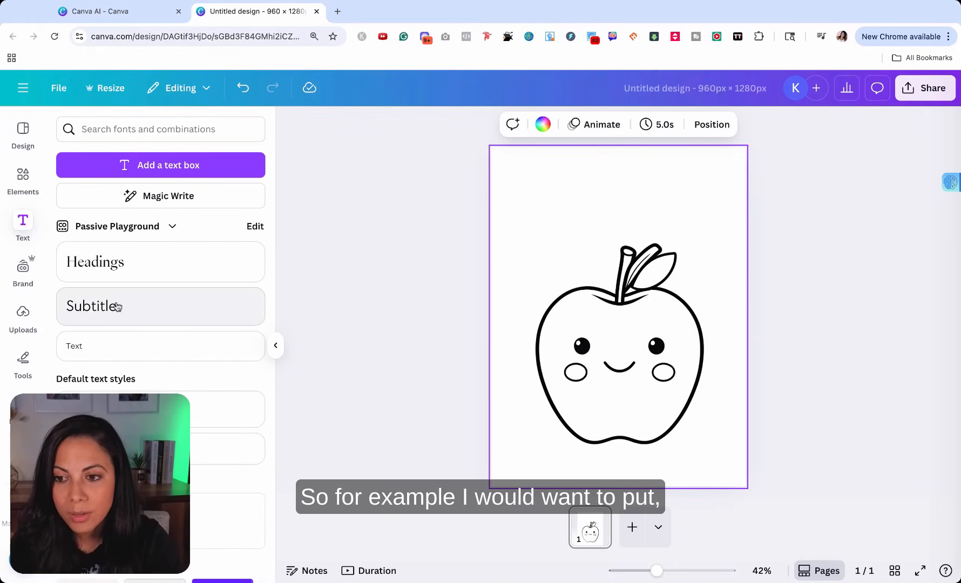
left_click(227, 409)
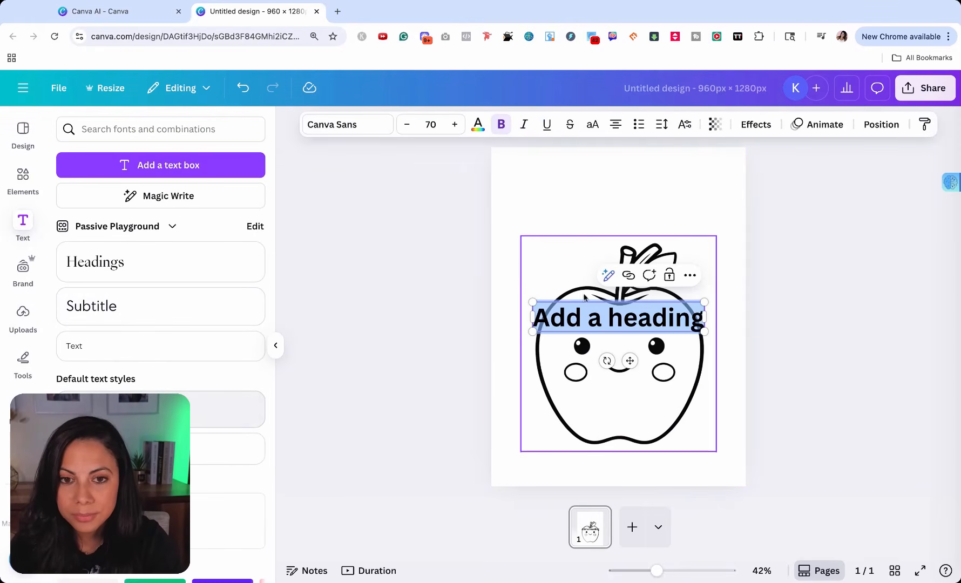
left_click(749, 180)
left_click(277, 346)
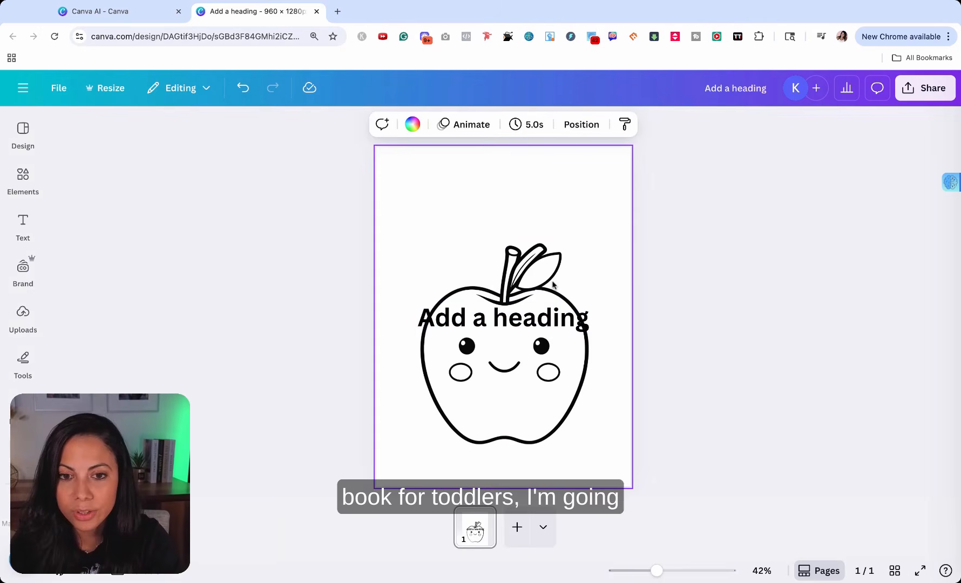
left_click_drag(559, 315, 543, 189)
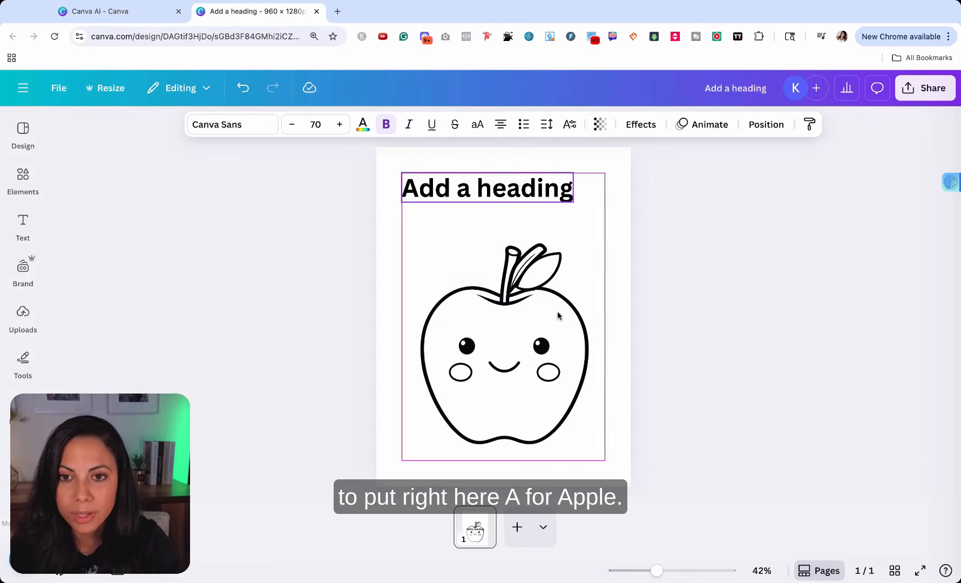
- Replace the heading's placeholder text with "A for Apple"
double_click(567, 198)
type("A")
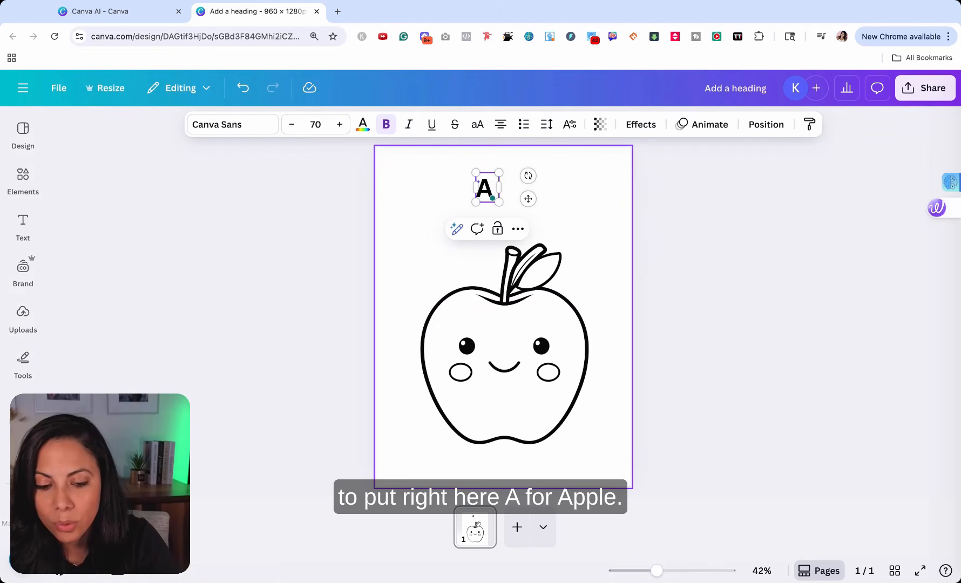
type(" for Apple")
key("Escape")
key("Escape")
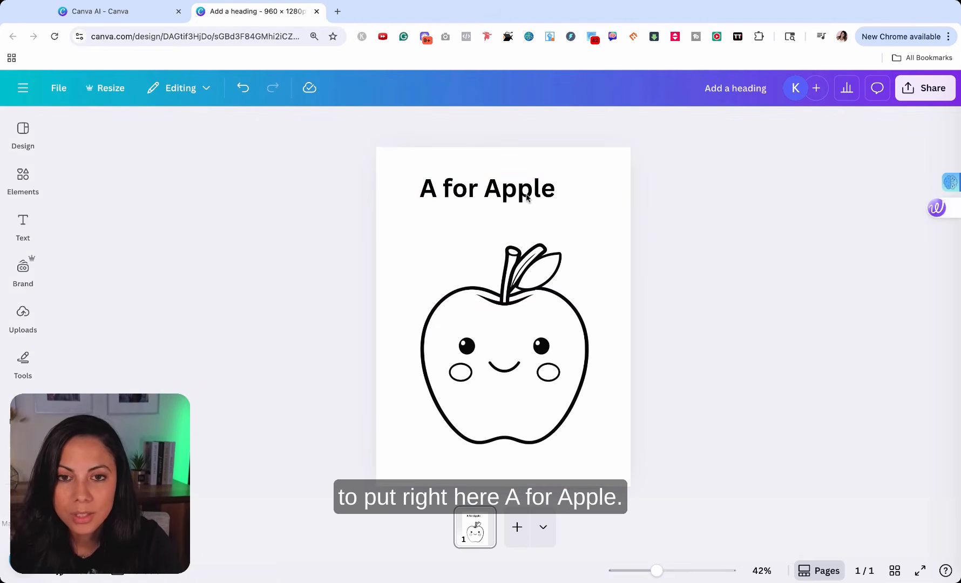
- Enlarge the "A for Apple" heading to size 95.8 and center it horizontally above the apple
left_click(553, 201)
left_click_drag(555, 203, 604, 214)
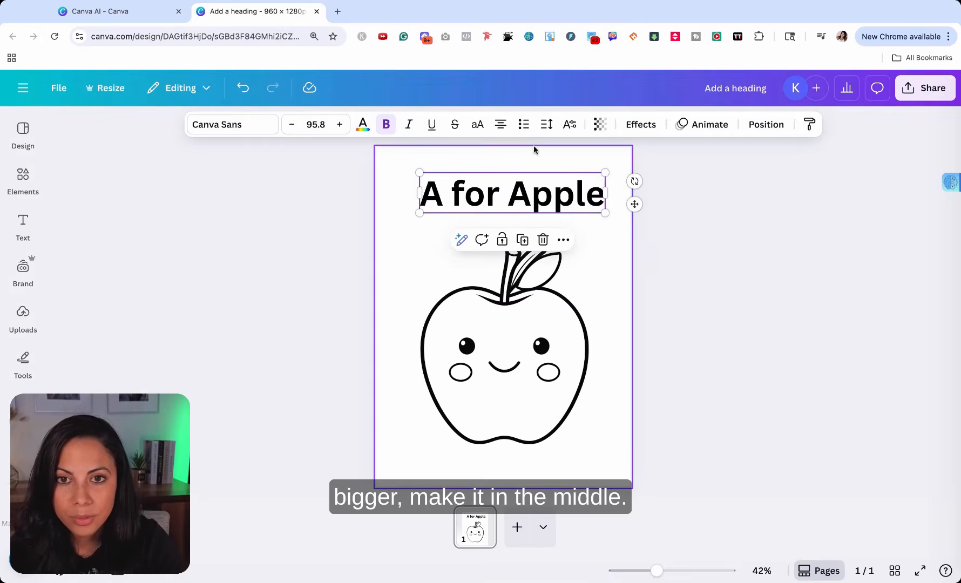
left_click_drag(538, 183, 529, 203)
- Change the heading's font to the uploaded Self Dream Regular and apply the Hollow text effect
left_click(258, 132)
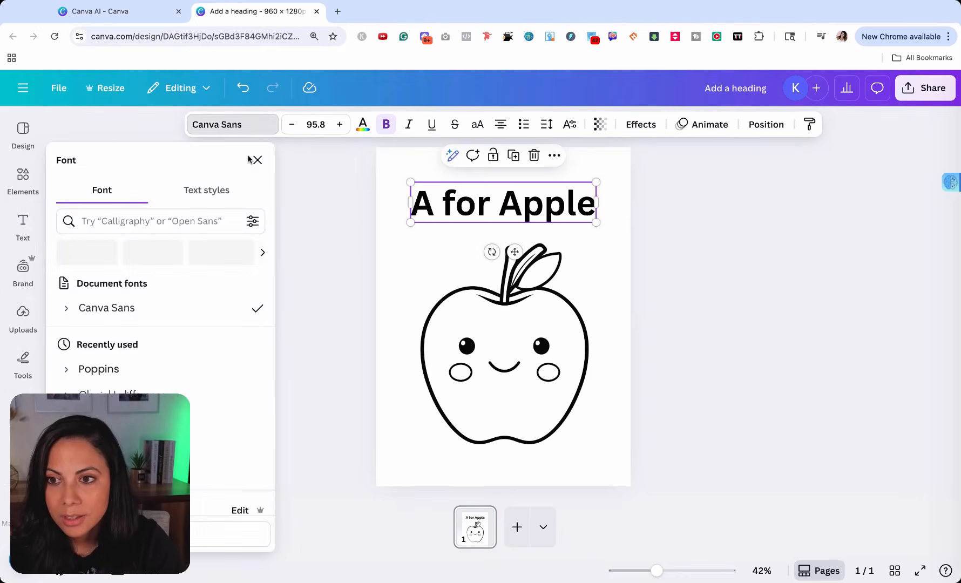
scroll(173, 354, "down", 2)
scroll(174, 354, "down", 5)
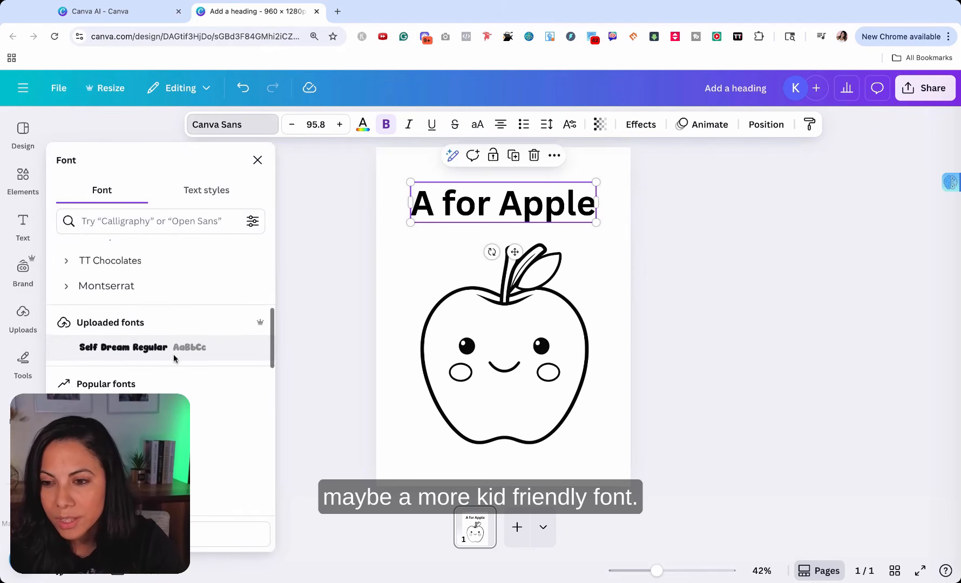
left_click(127, 352)
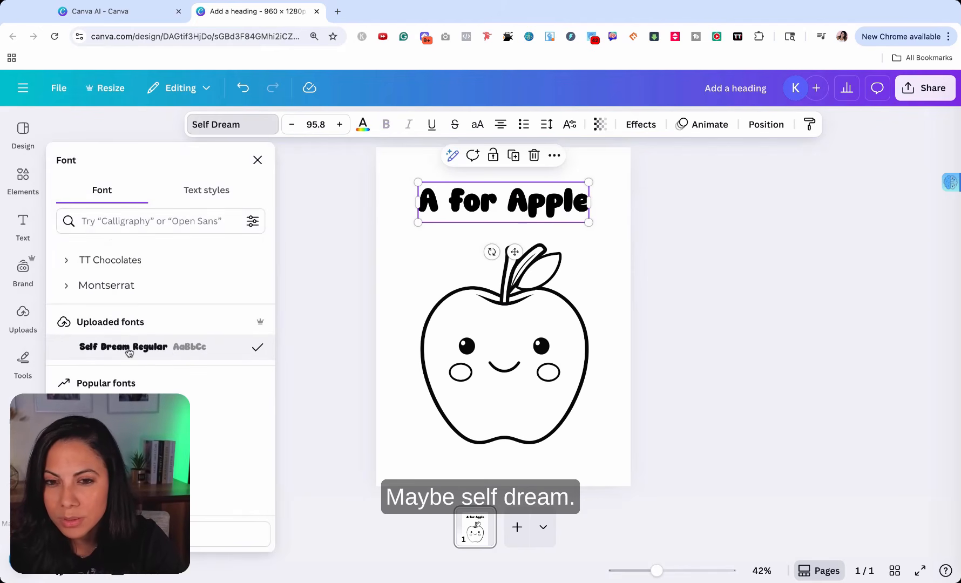
left_click(641, 125)
left_click(89, 320)
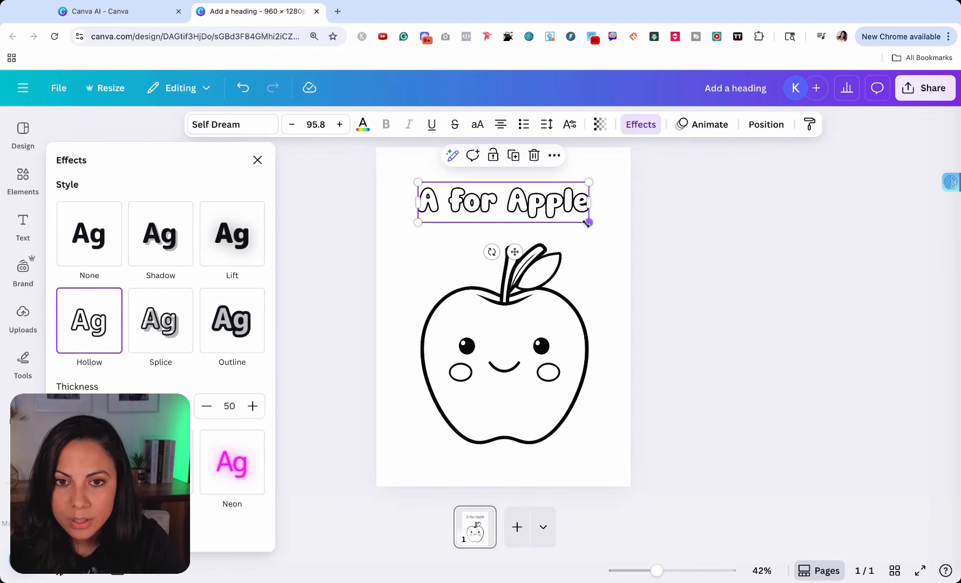
- Make the heading all caps and resize it to size 109, centered above the apple
mouse_move(589, 222)
left_mouse_down()
mouse_move(636, 235)
mouse_move(586, 212)
mouse_move(585, 204)
left_mouse_up()
left_click(478, 125)
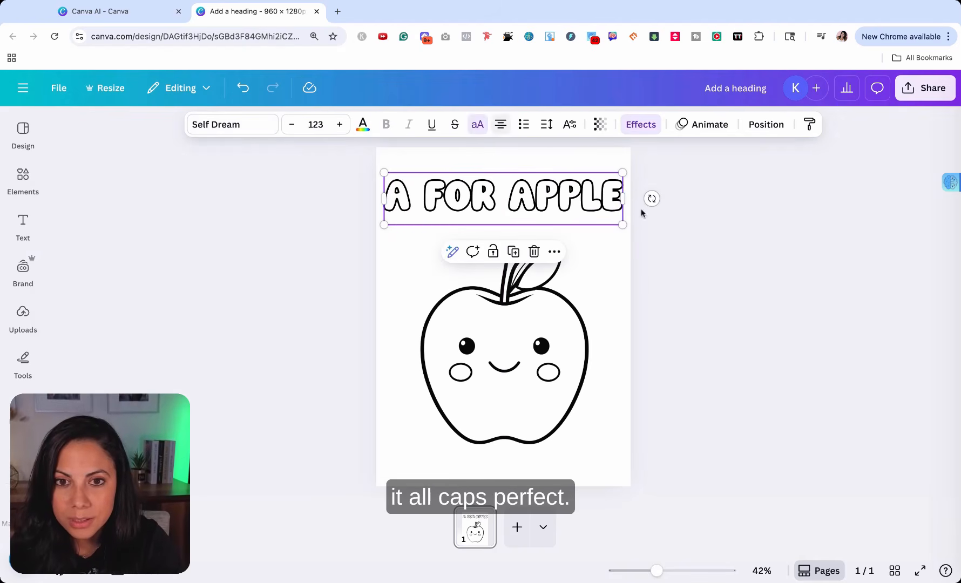
left_click_drag(622, 225, 621, 223)
mouse_move(506, 189)
left_mouse_down()
mouse_move(553, 188)
mouse_move(519, 193)
left_mouse_up()
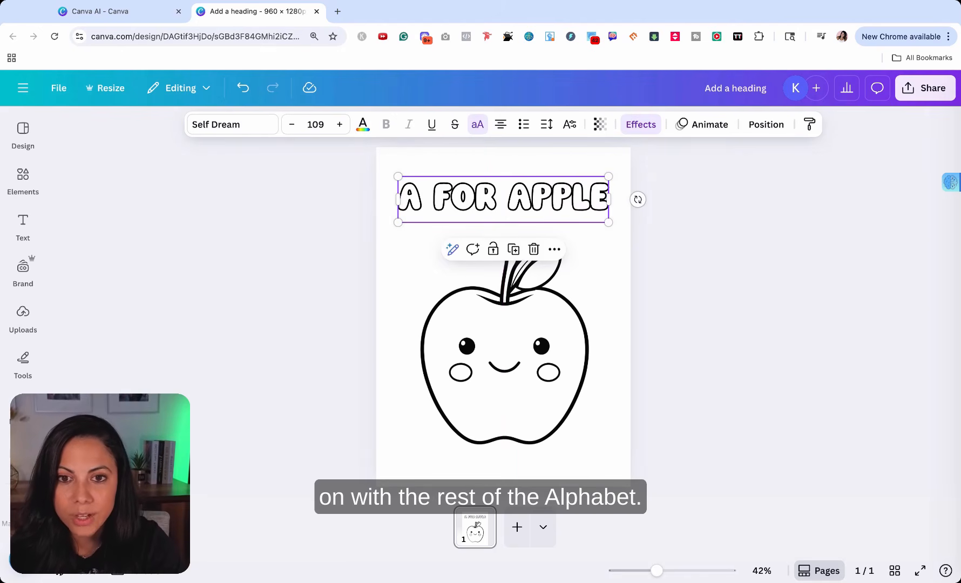
- In Canva AI, reuse the apple line-art prompt with "apple" replaced by "bear" and generate the images
left_click(137, 15)
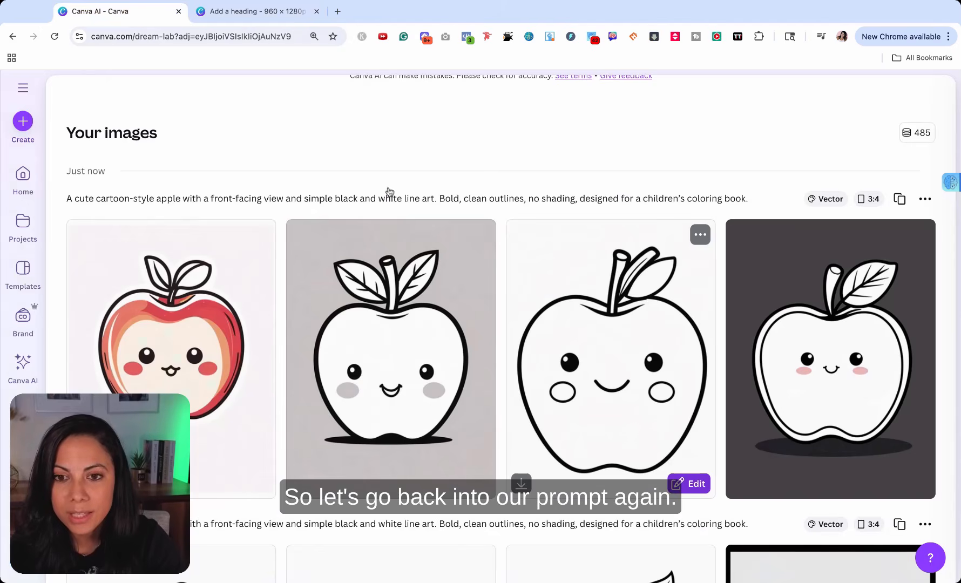
scroll(494, 289, "up", 5)
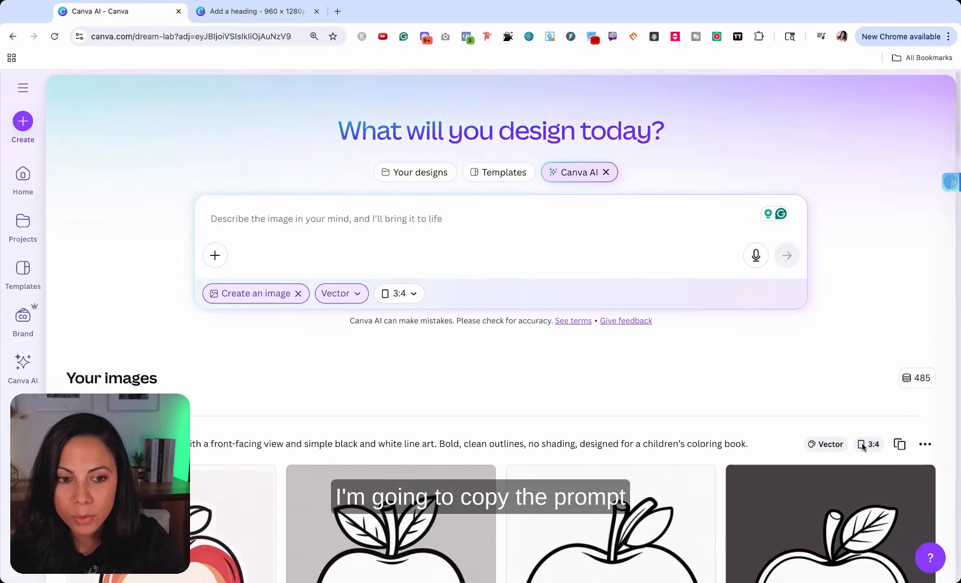
left_click(899, 444)
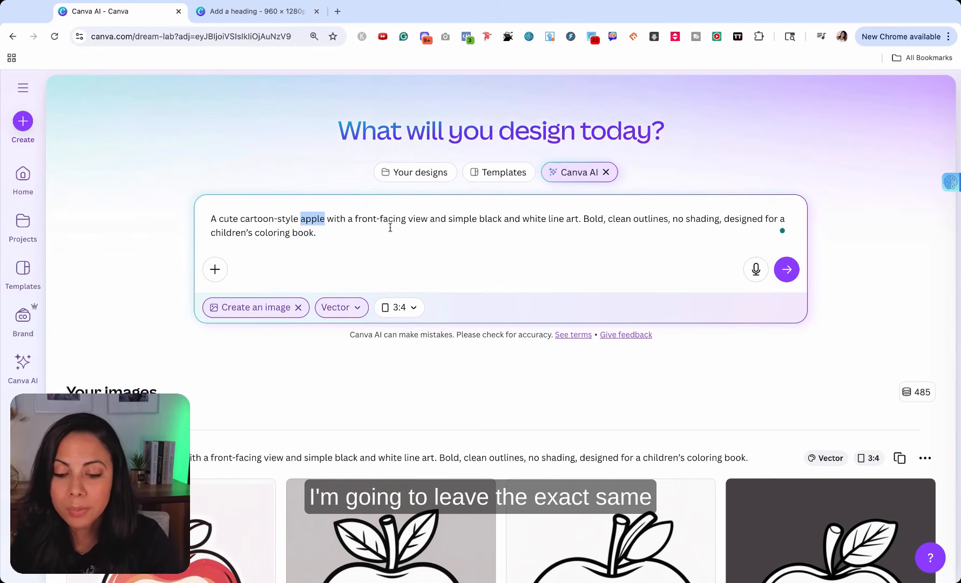
type("bear")
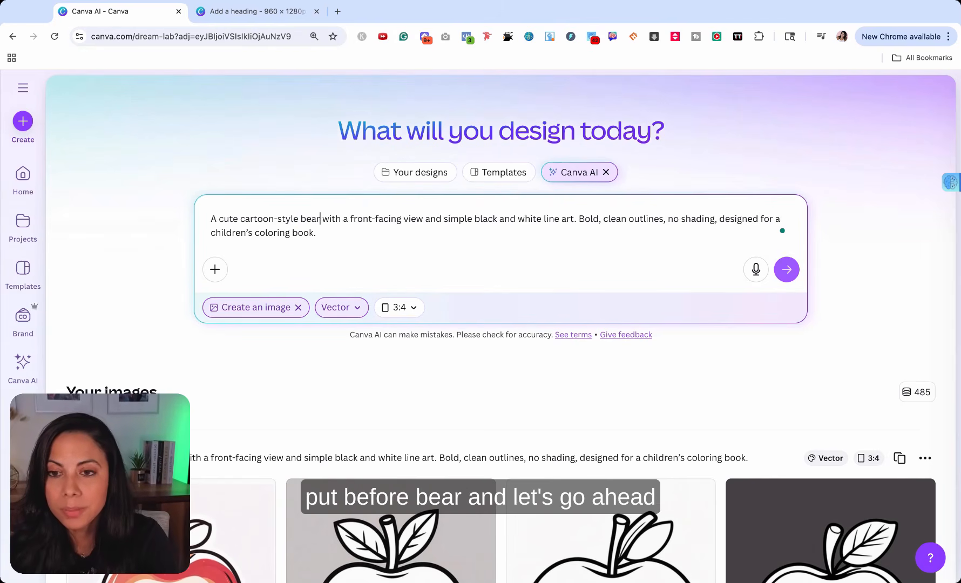
left_click(786, 269)
scroll(769, 348, "down", 3)
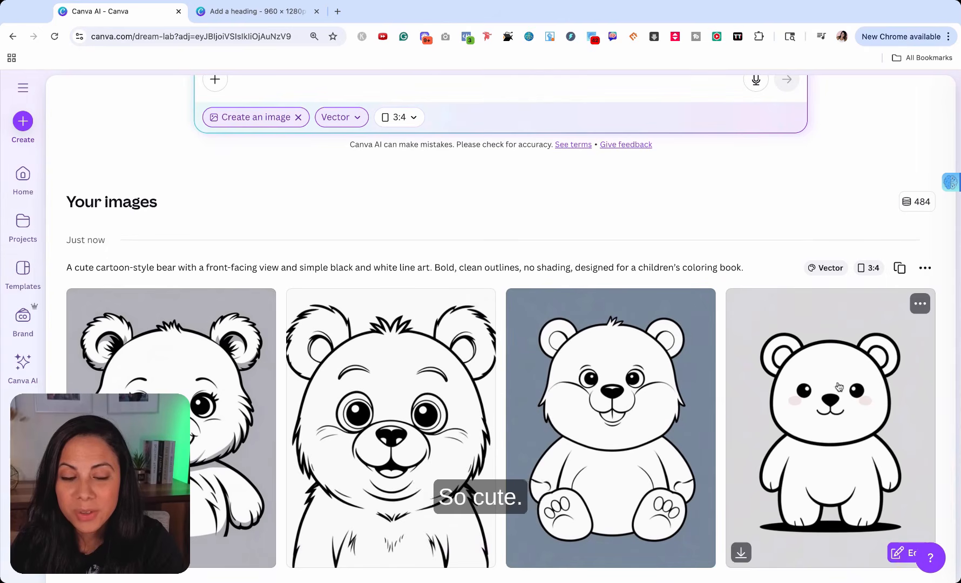
- Generate another set of bear images with the same prompt
scroll(763, 421, "up", 1)
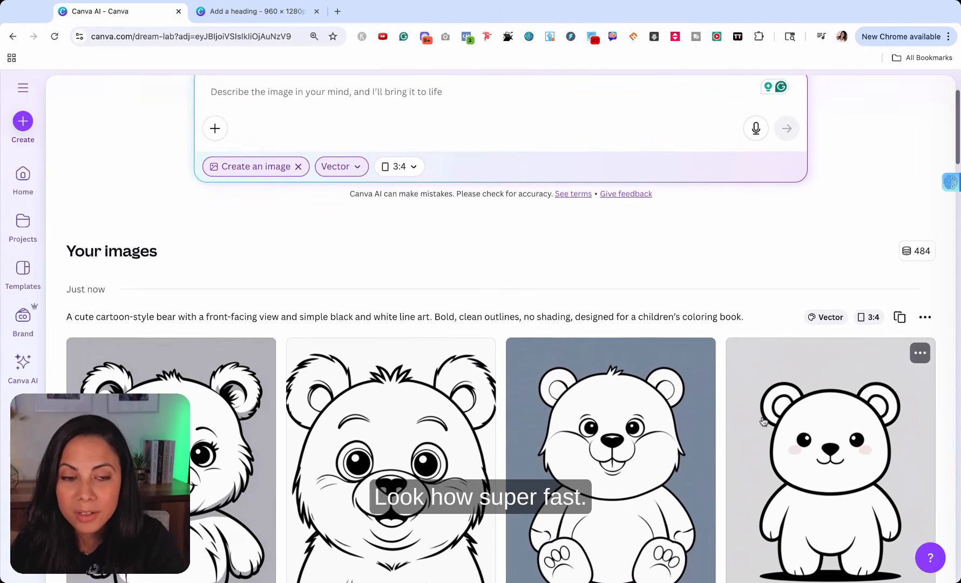
left_click(898, 339)
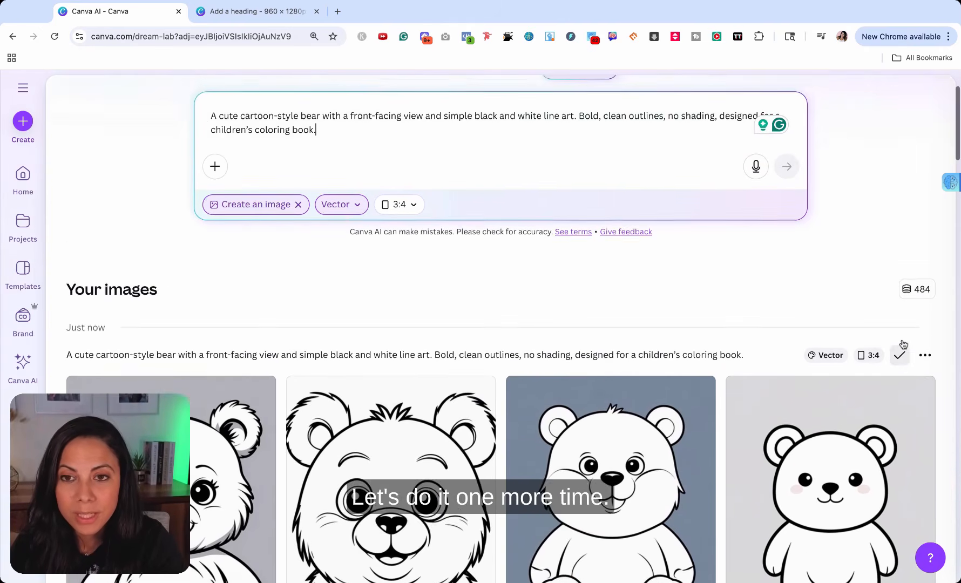
left_click(786, 270)
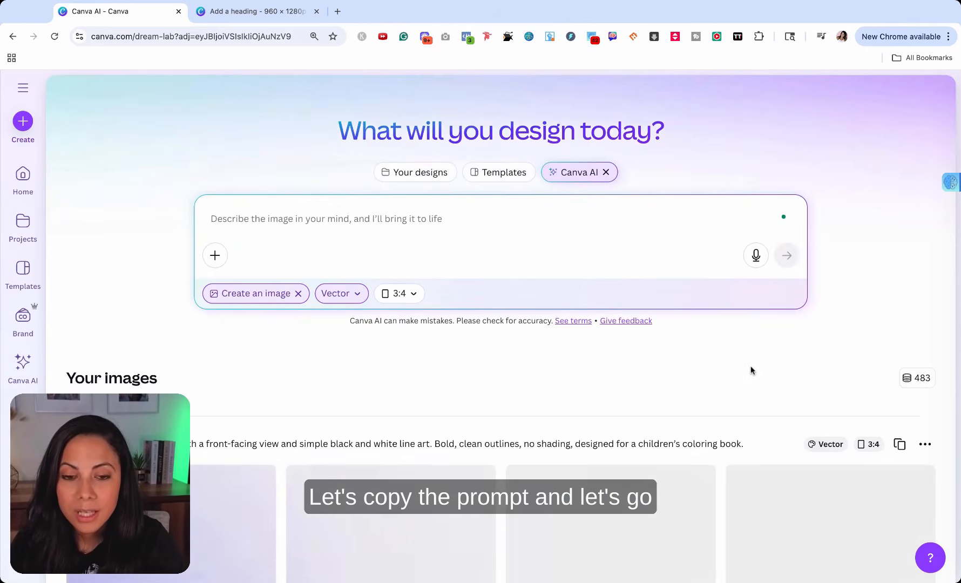
- Review the bear images and download the simple standing bear with oval cheeks, the fourth image in the newest set
scroll(751, 365, "down", 5)
scroll(754, 370, "down", 4)
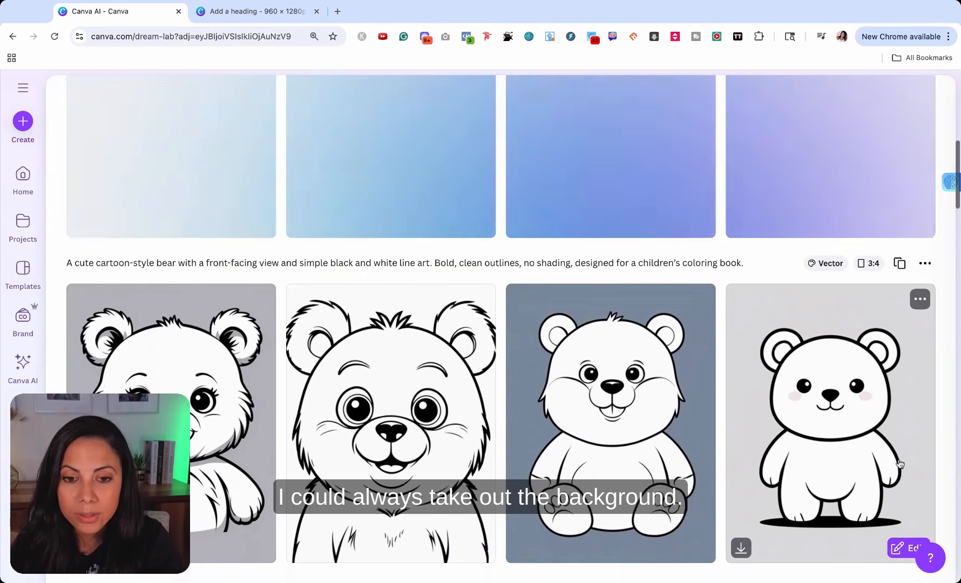
scroll(861, 433, "down", 5)
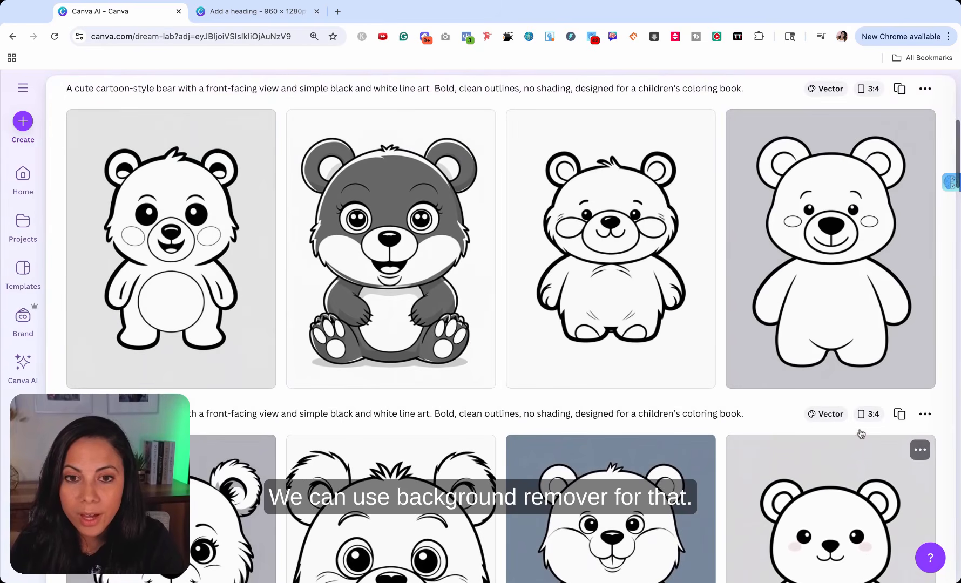
scroll(842, 304, "up", 1)
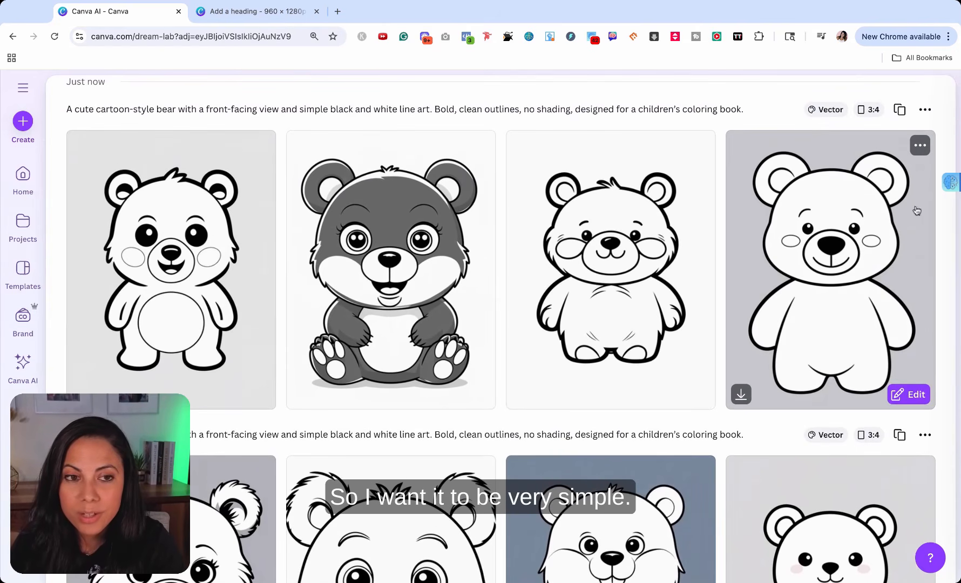
left_click(739, 402)
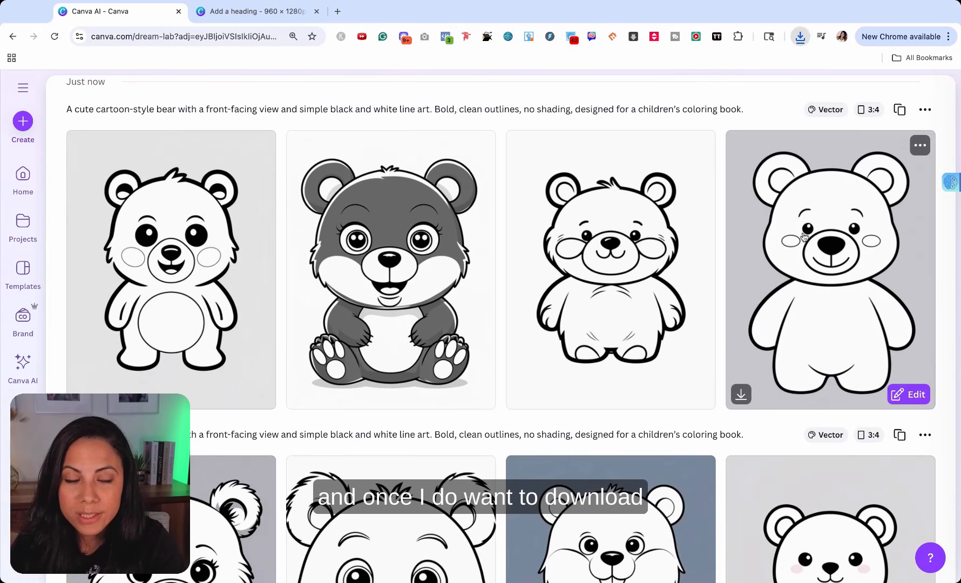
- In the coloring book design, add a second page and insert the downloaded bear image on it
left_click(302, 12)
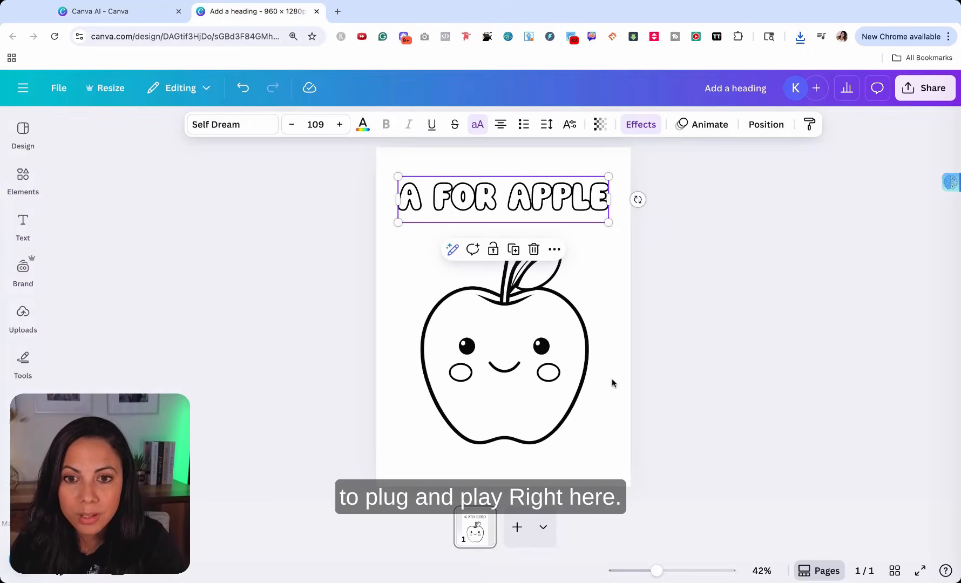
left_click(516, 527)
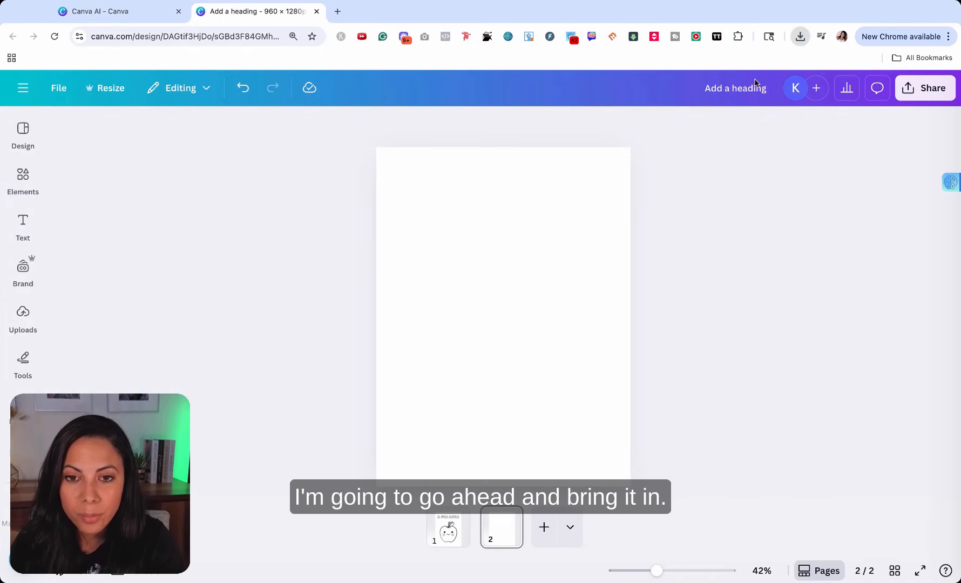
key("ctrl+v")
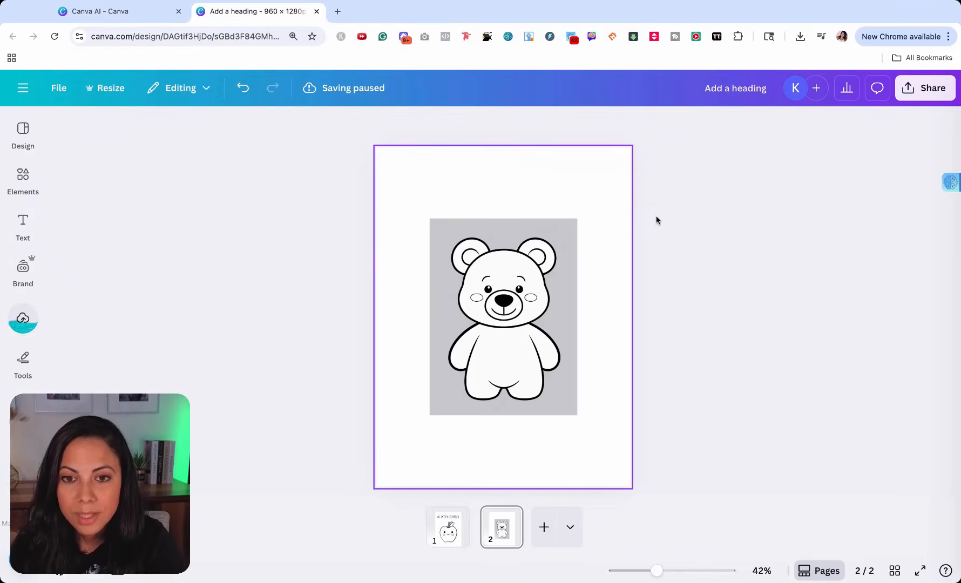
- Remove the bear image's gray background, enlarge it and center it horizontally on page 2
left_click(506, 263)
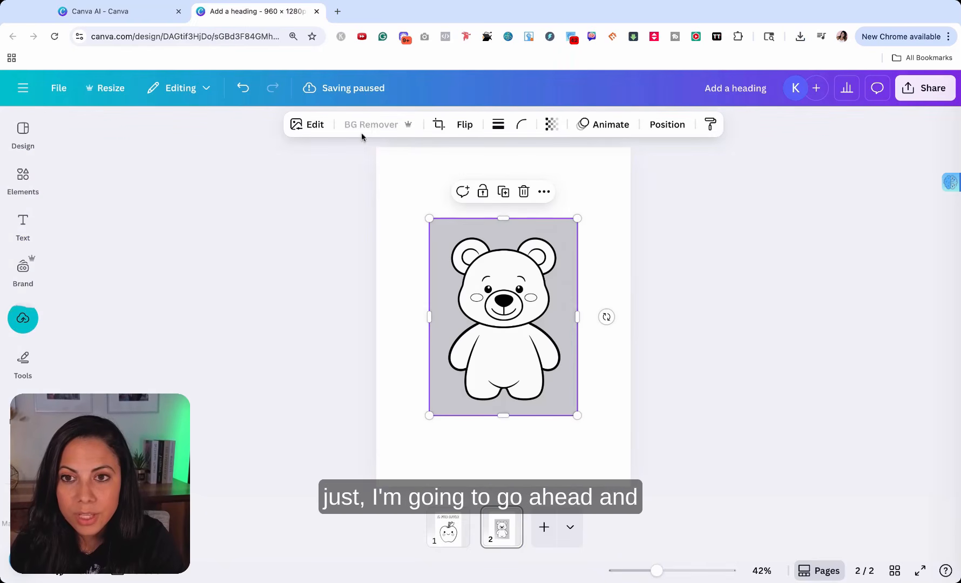
left_click_drag(577, 415, 622, 469)
left_click_drag(592, 394, 561, 381)
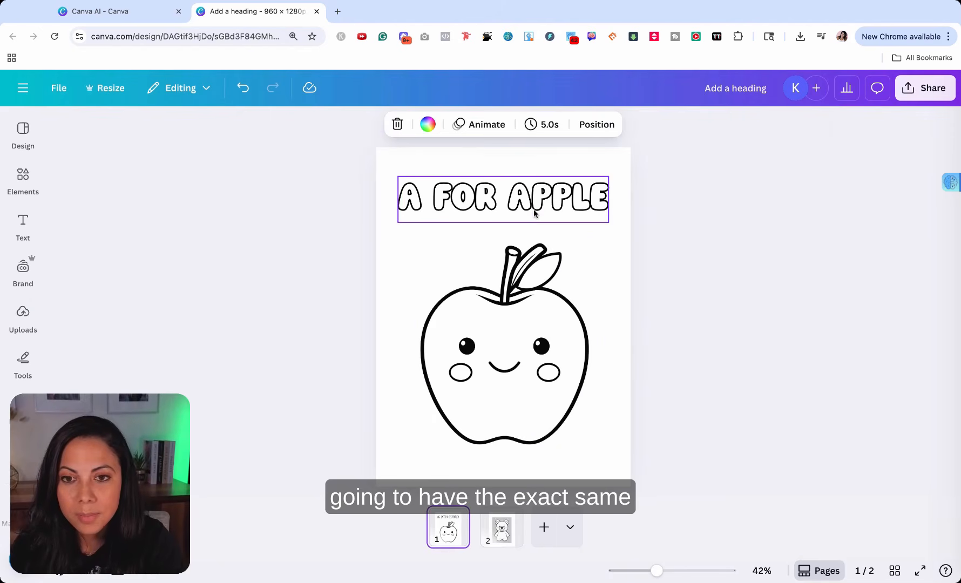
- Copy the "A for Apple" heading onto the bear page and change its text to "B FOR BEAR"
left_click(534, 213)
left_click(510, 545)
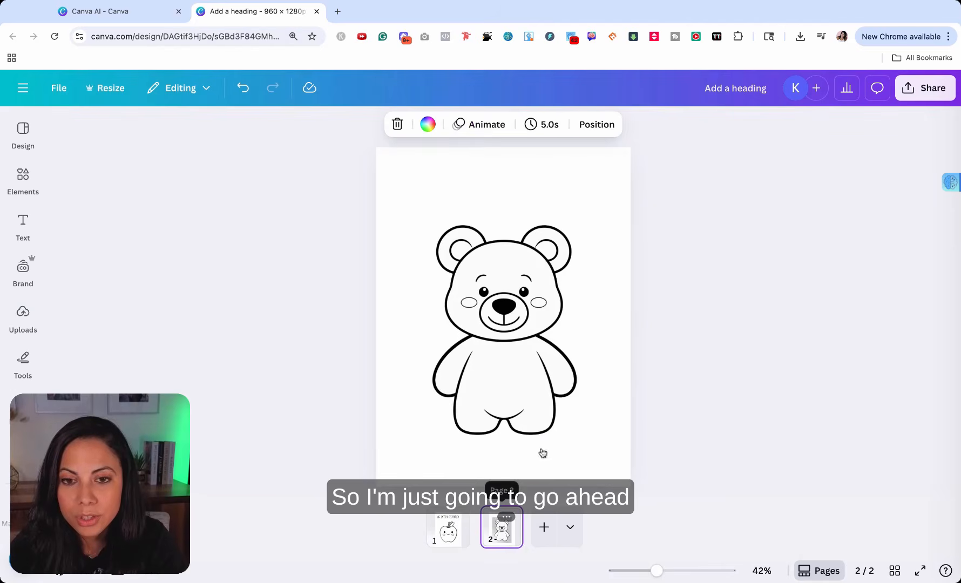
key("ctrl+v")
double_click(462, 195)
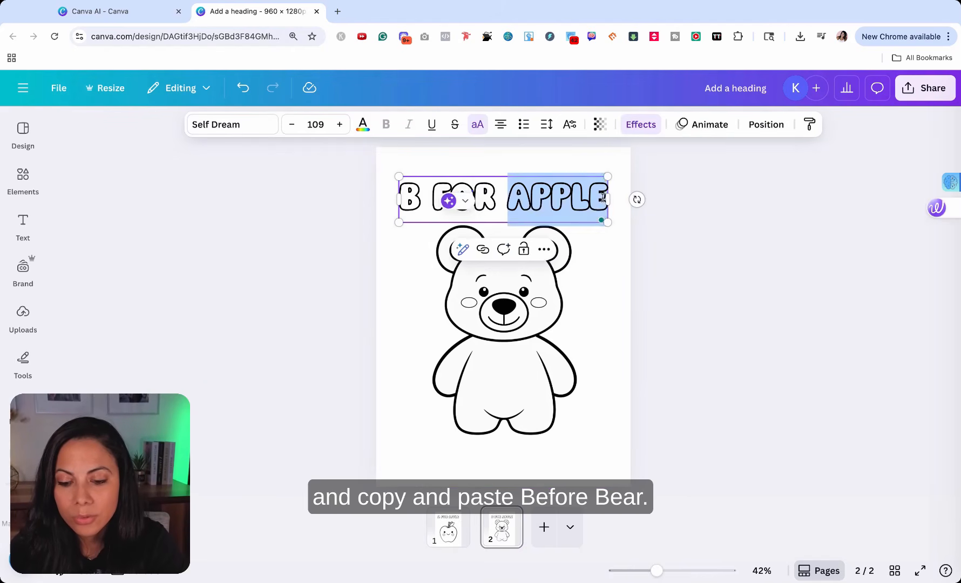
type("BEAR")
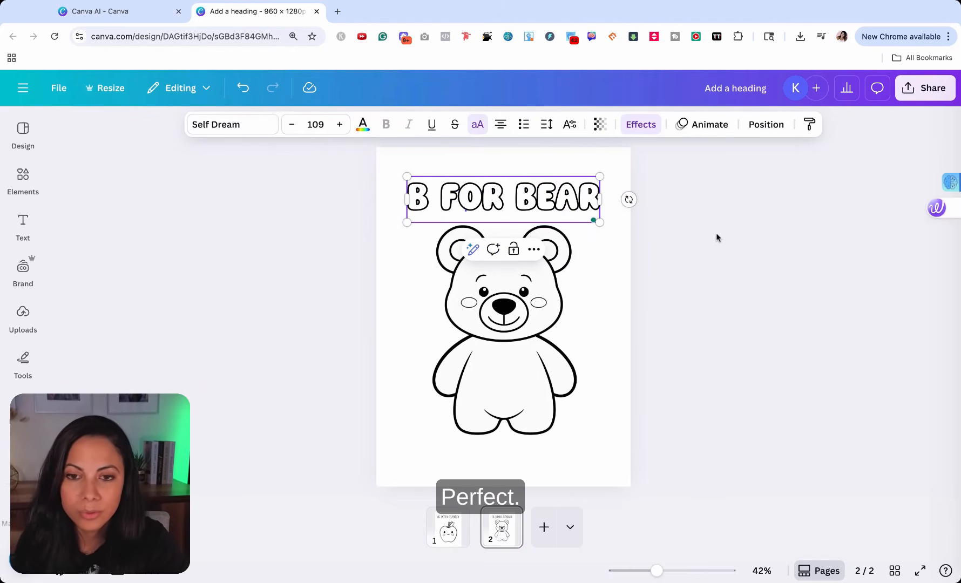
left_click(716, 236)
- Duplicate the "B for Bear" page as page 3
left_click(452, 532)
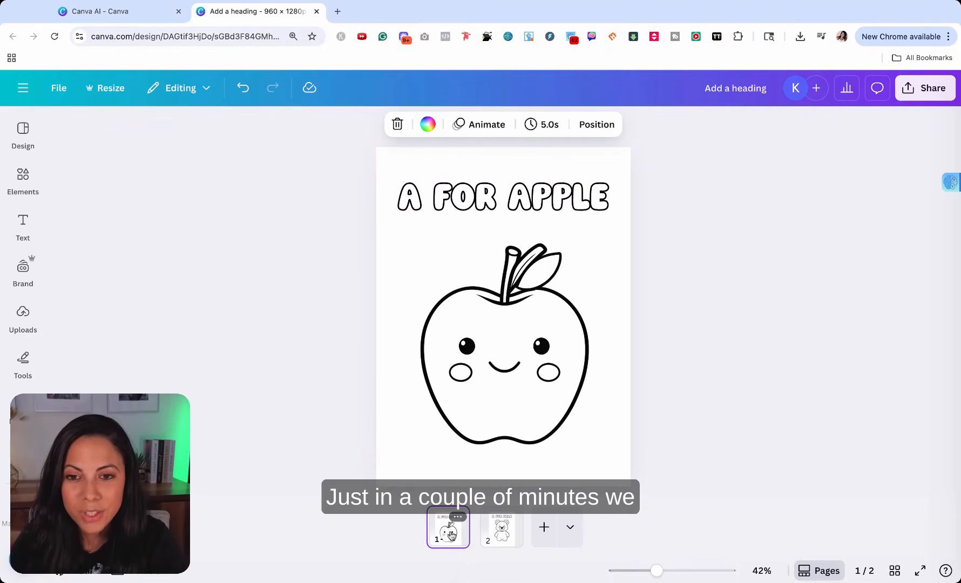
left_click(502, 533)
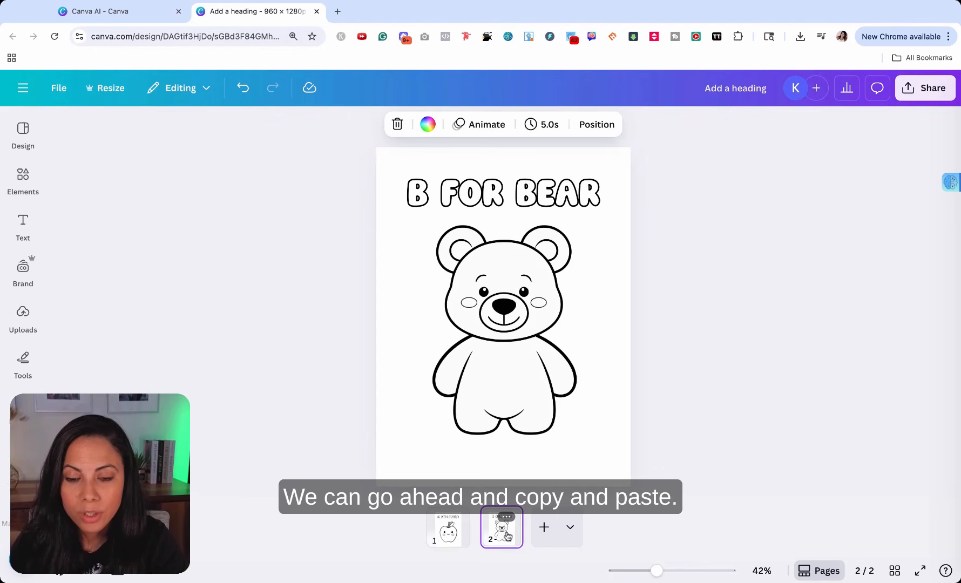
key("ctrl+c")
key("ctrl+v")
- Change the heading on page 3 to "C FOR CAT"
left_click(471, 200)
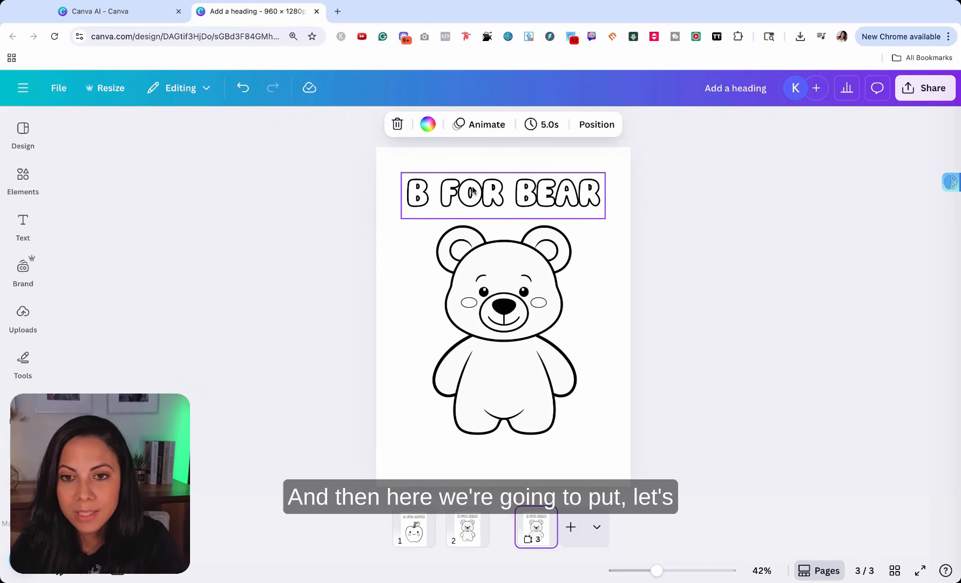
double_click(432, 202)
left_click(424, 196)
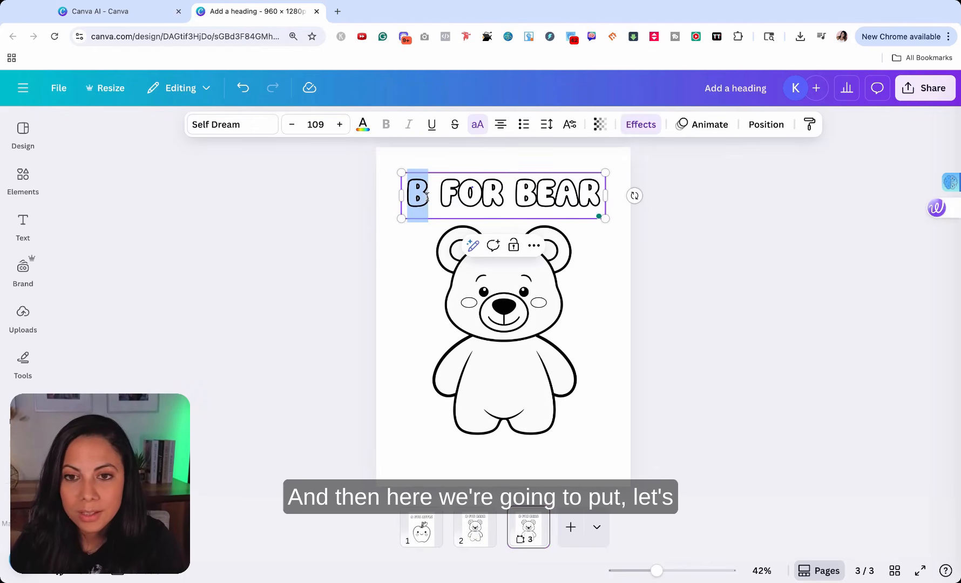
double_click(417, 195)
type("C")
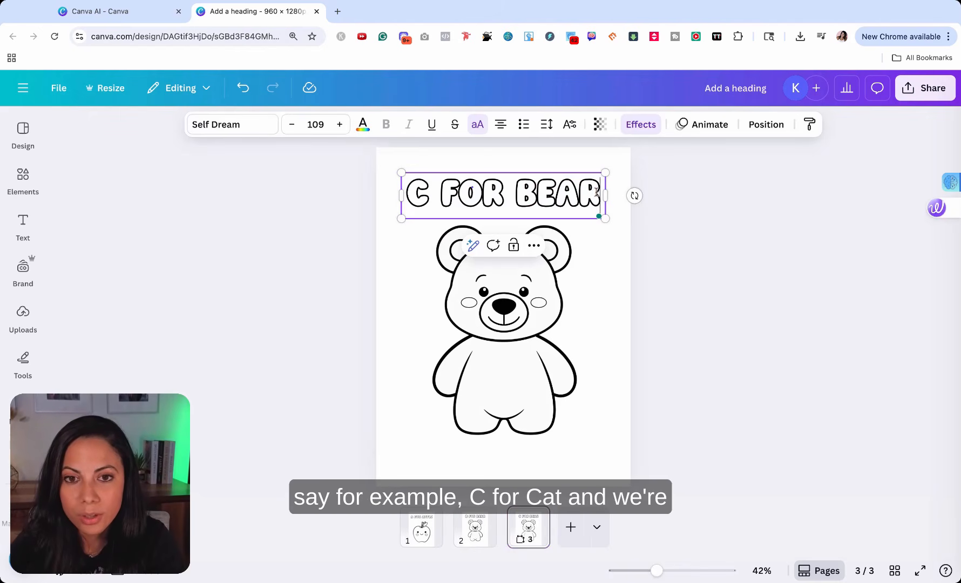
key("shift+Left")
key("shift+Left")
key("shift+Left")
type("cat")
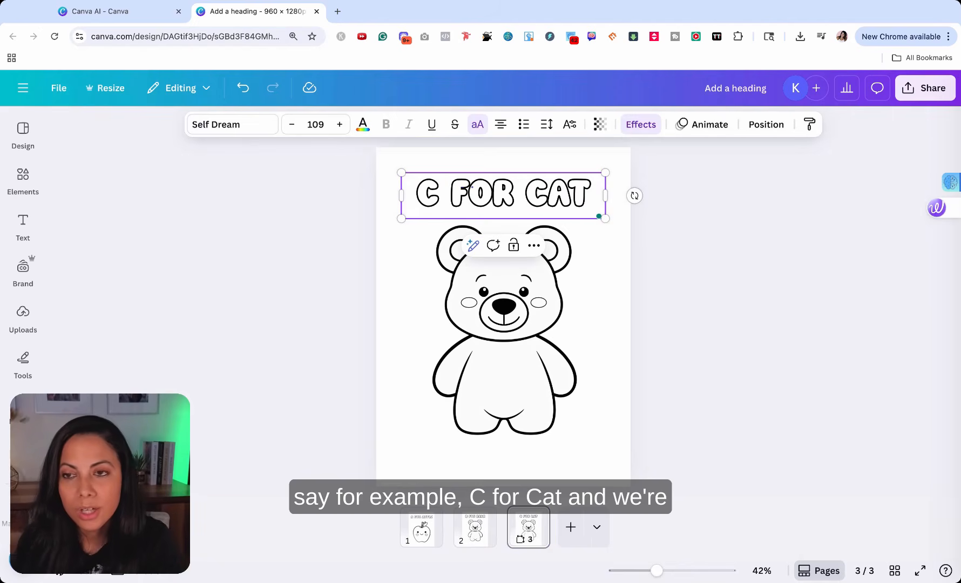
- Return to Canva AI, reuse the bear prompt with "bear" replaced by "cat" and generate the images
left_click(119, 17)
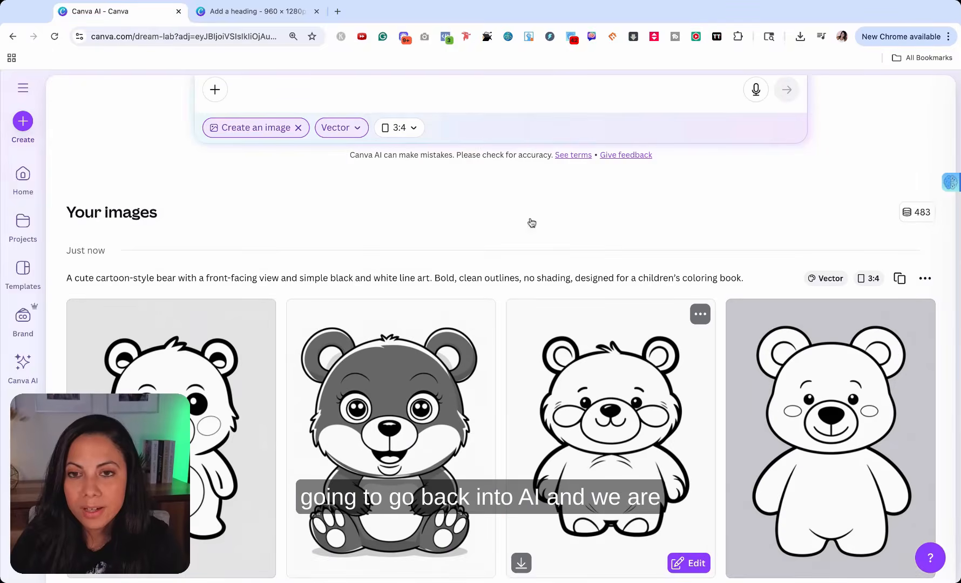
scroll(531, 223, "up", 3)
left_click(899, 457)
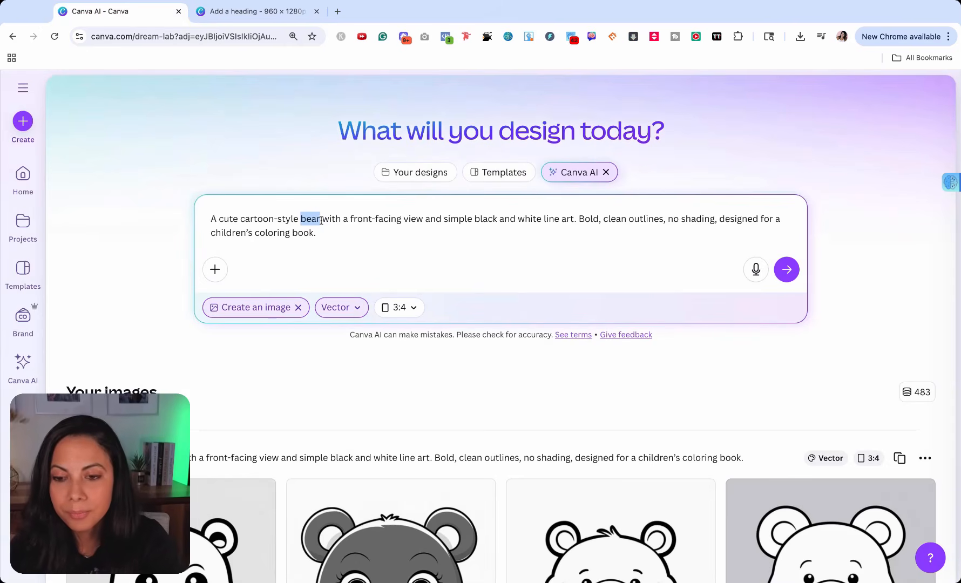
type("cat")
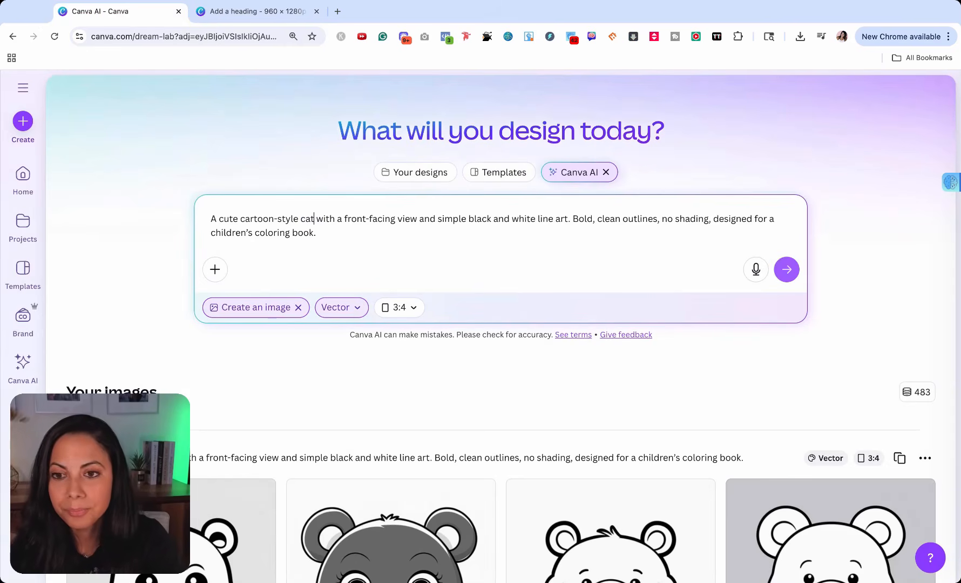
left_click(787, 270)
scroll(827, 154, "down", 2)
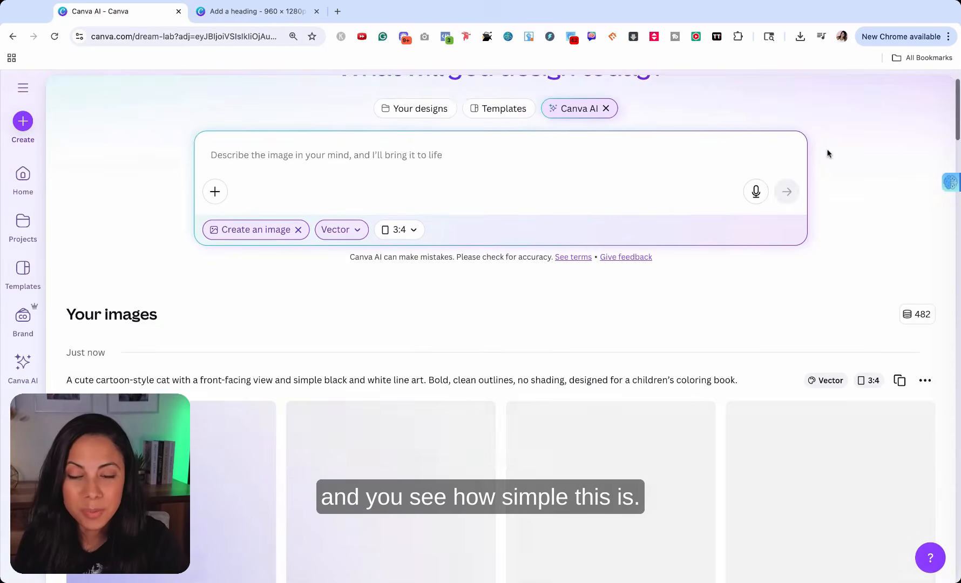
scroll(828, 154, "down", 2)
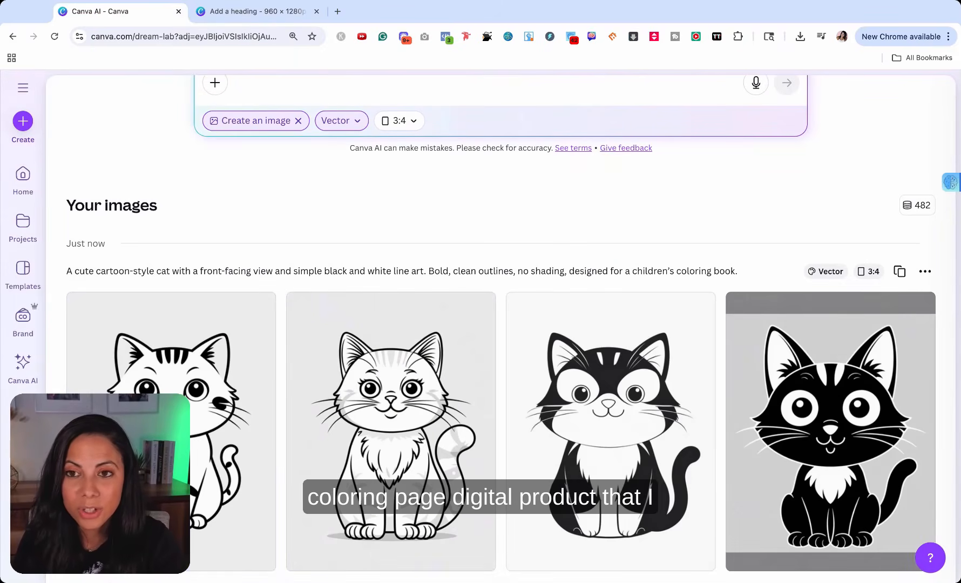
- Generate more cat images with the same prompt and review the new results
scroll(613, 192, "up", 3)
scroll(653, 283, "down", 3)
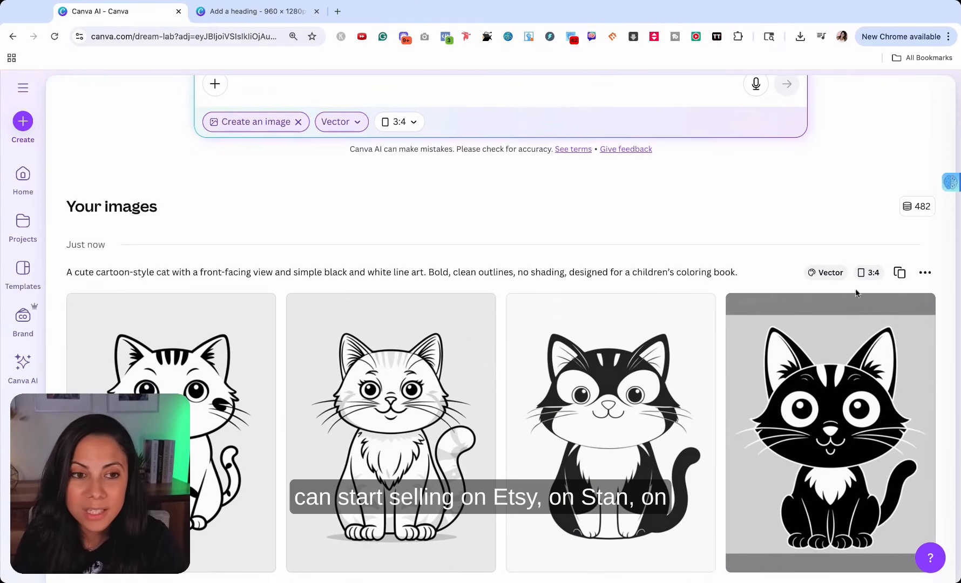
left_click(899, 272)
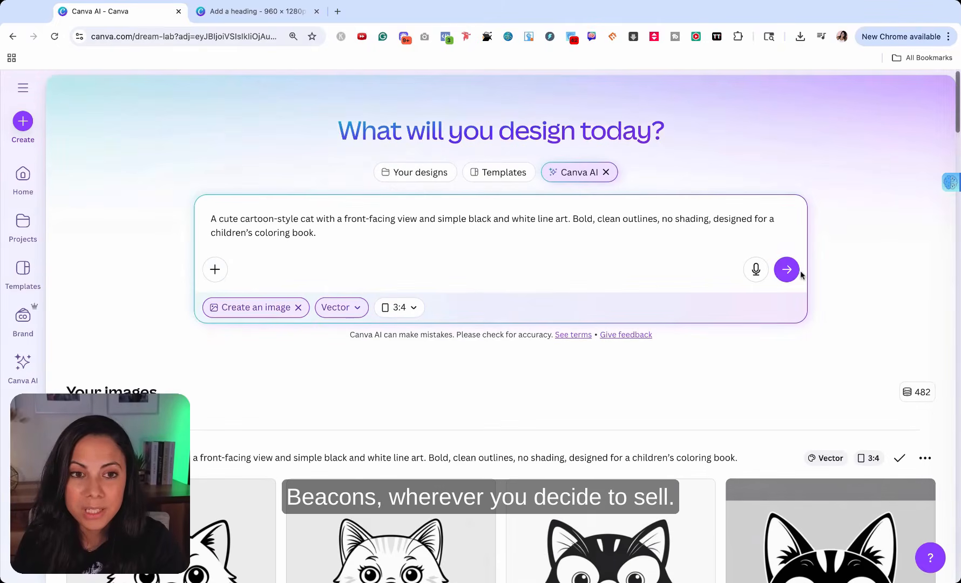
left_click(786, 270)
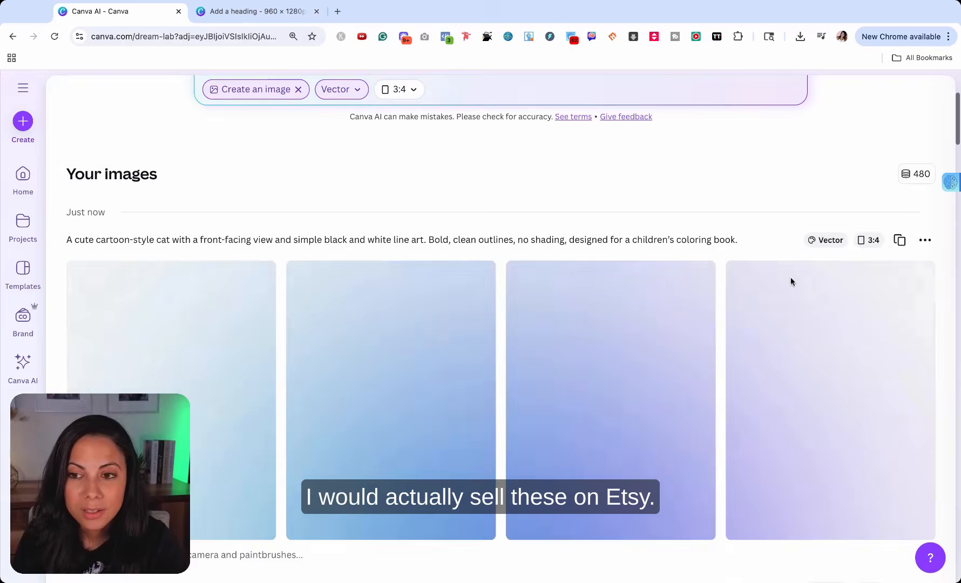
scroll(474, 261, "down", 3)
scroll(473, 262, "up", 2)
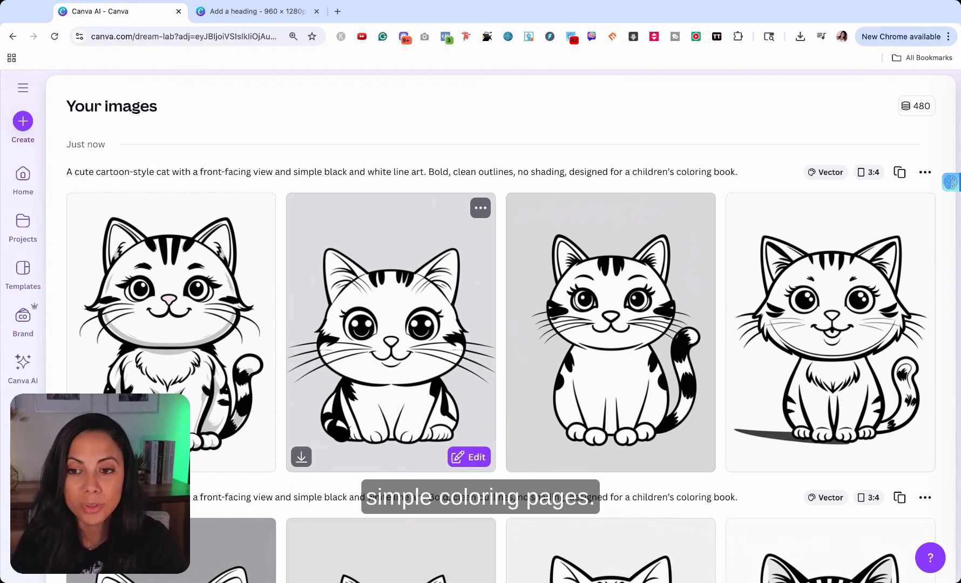
- Download the fourth cat image from the second set of results and return to the coloring book design
scroll(749, 287, "down", 5)
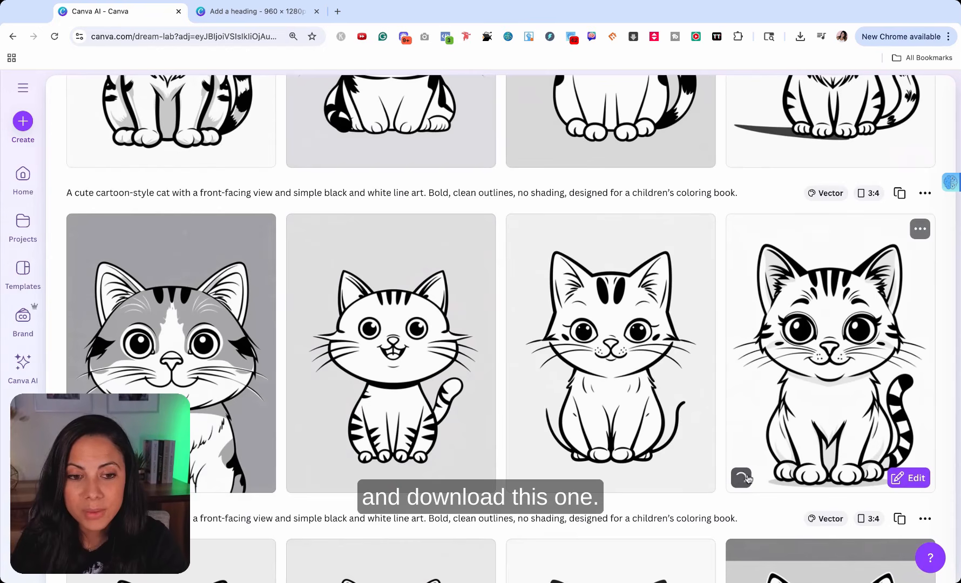
left_click(243, 13)
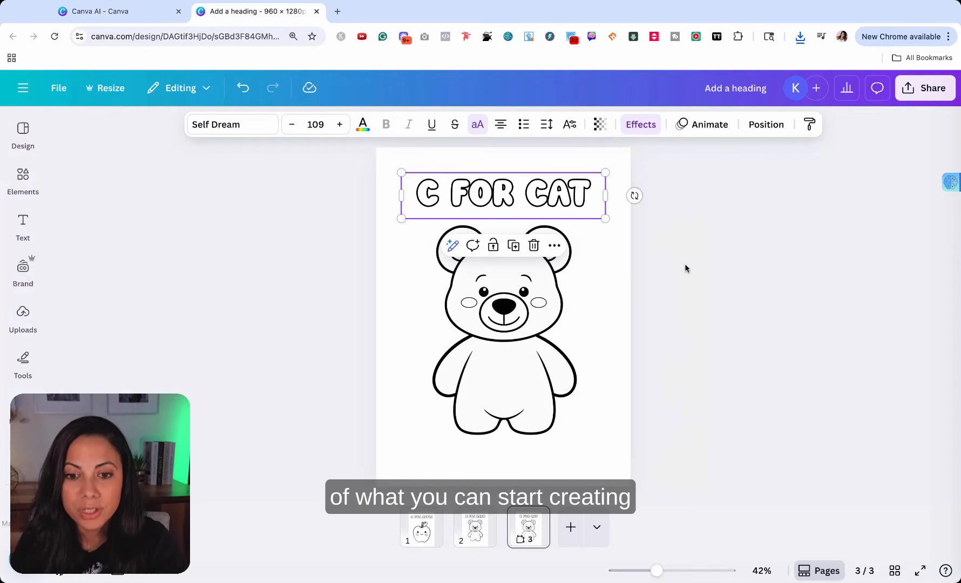
- Replace the bear on page 3 with the downloaded cat image, placed below the "C FOR CAT" heading
left_click(716, 274)
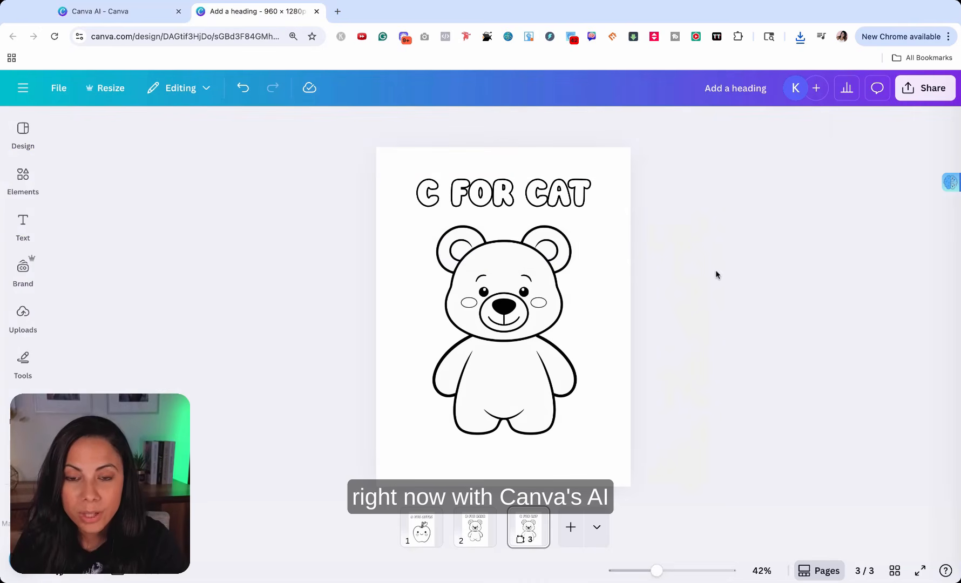
left_click_drag(714, 274, 483, 367)
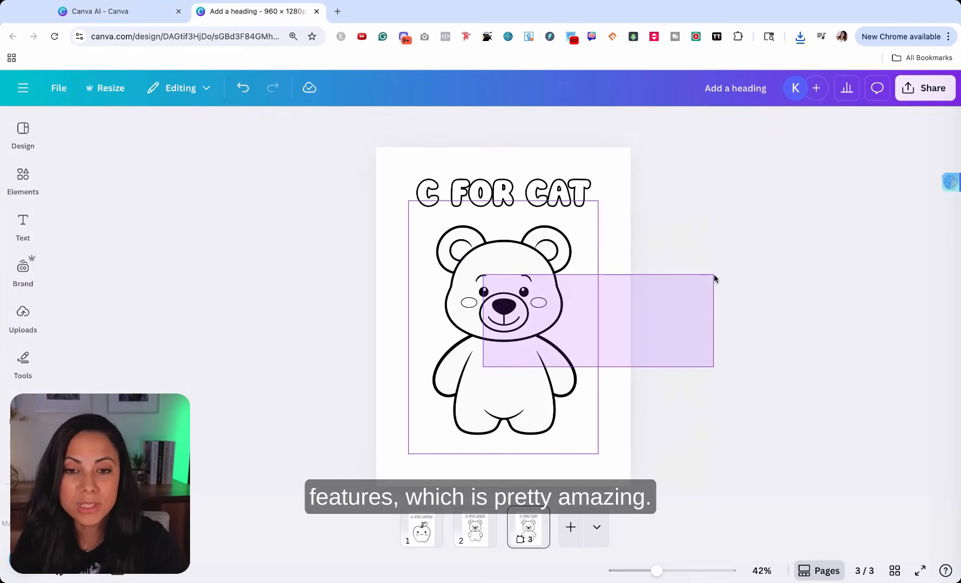
left_click_drag(714, 274, 714, 275)
key("Delete")
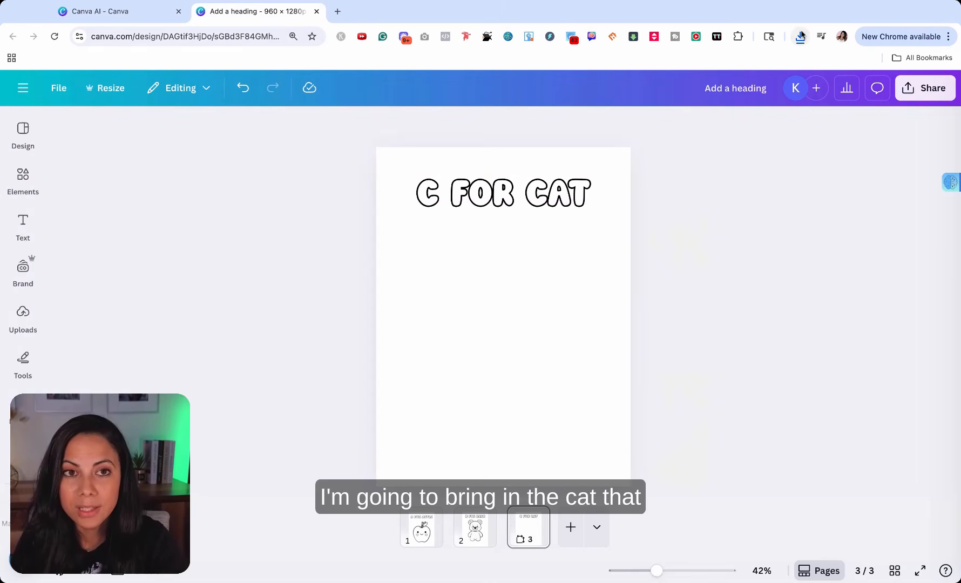
left_click_drag(791, 38, 536, 355)
left_click(649, 216)
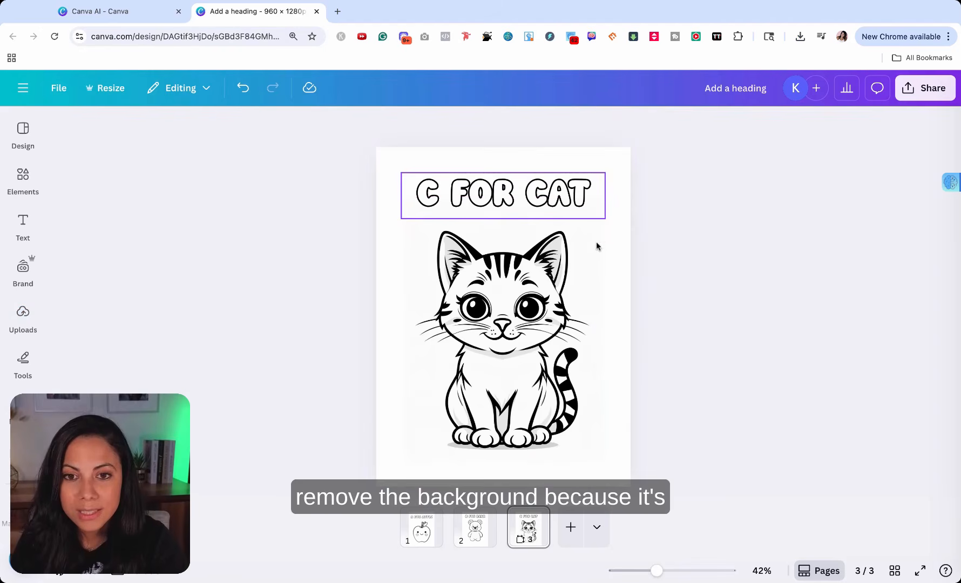
- Remove the background from the cat image on page 3, and check the finished apple and cat pages
left_click(451, 291)
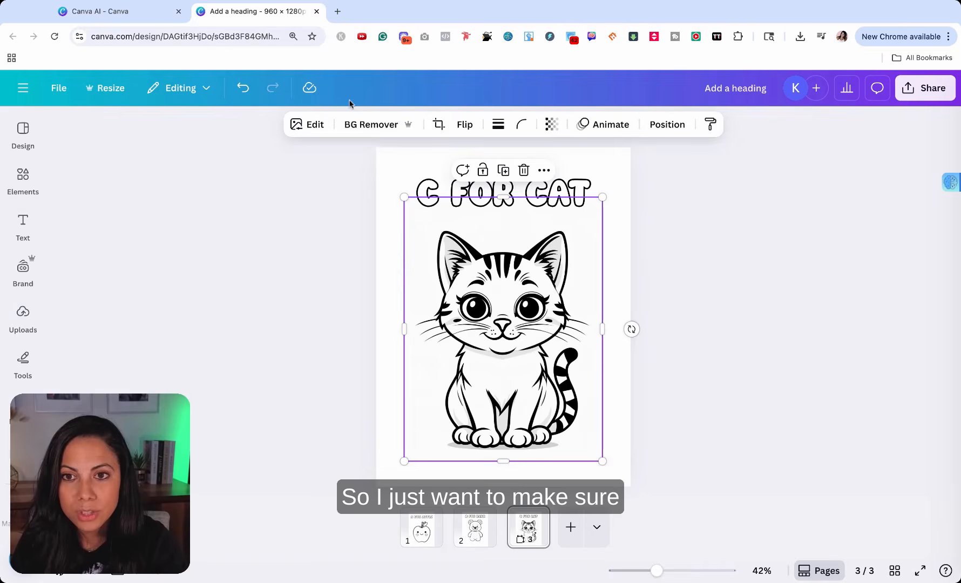
left_click(358, 125)
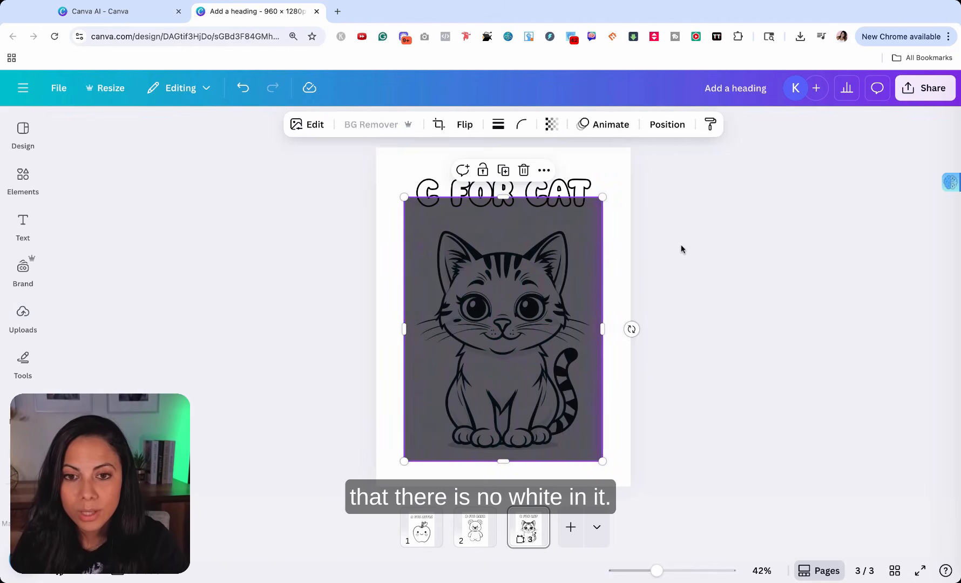
left_click(684, 252)
left_click(421, 529)
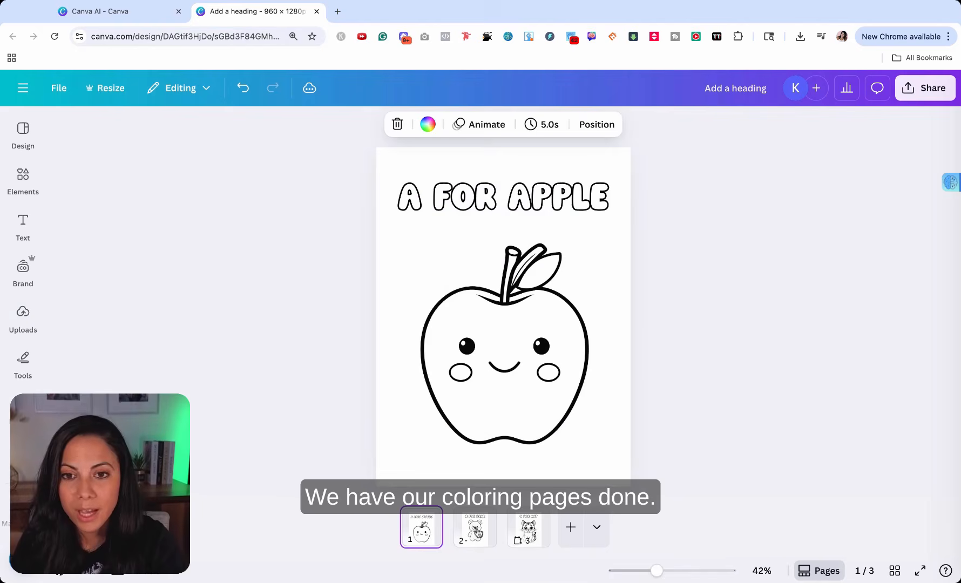
left_click(528, 527)
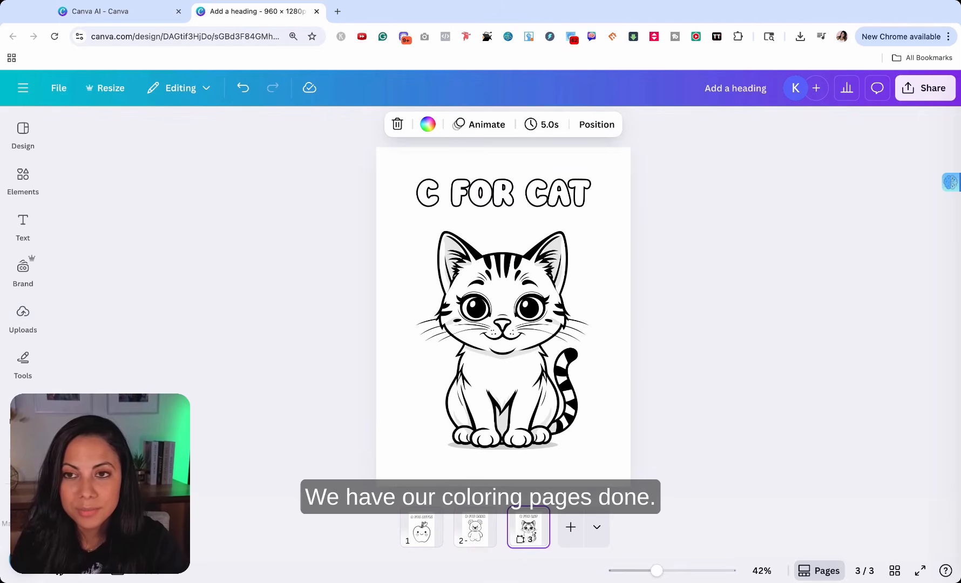